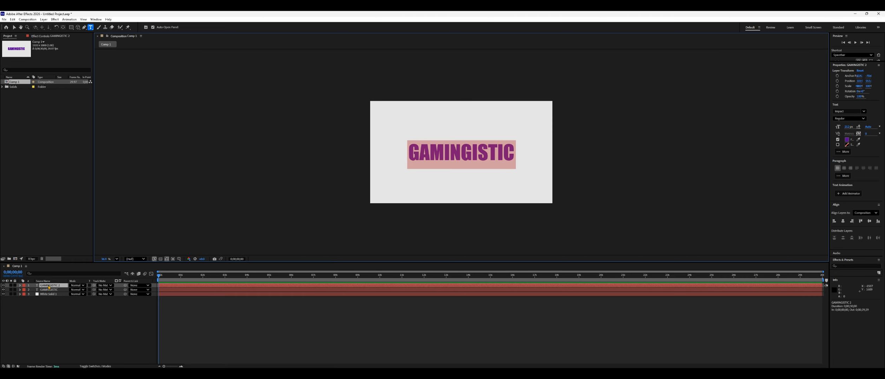
Step: Change the duplicated title layer's text to C, centre its anchor point and centre the letter in the composition
type("C")
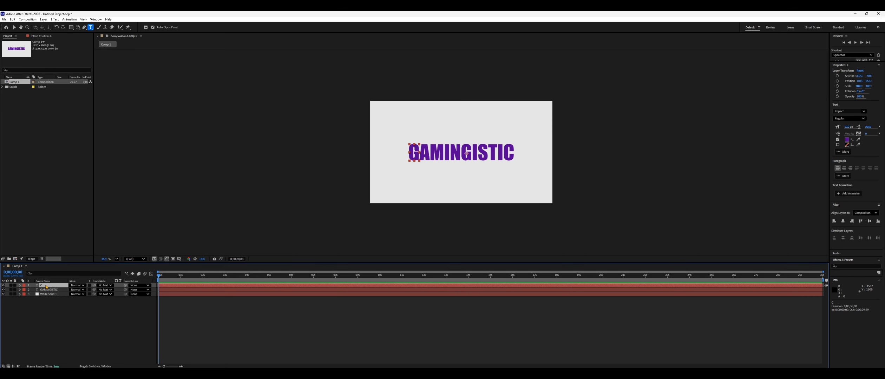
left_click(63, 28)
left_click(842, 222)
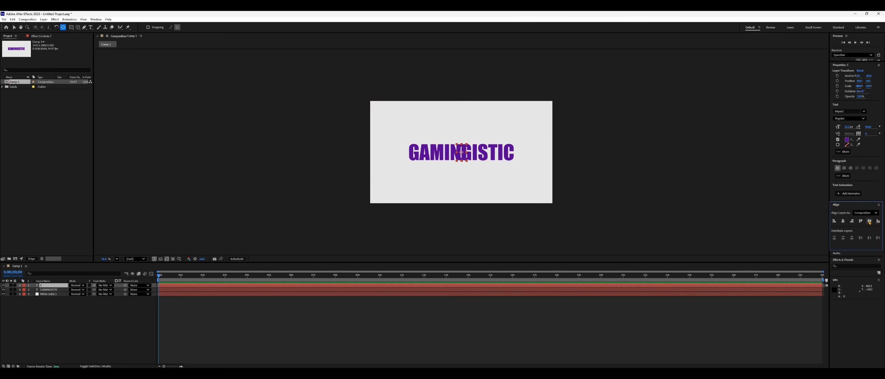
Step: Duplicate the C text layer and change the copy's text to O
left_click(43, 286)
key("ctrl+d")
double_click(51, 286)
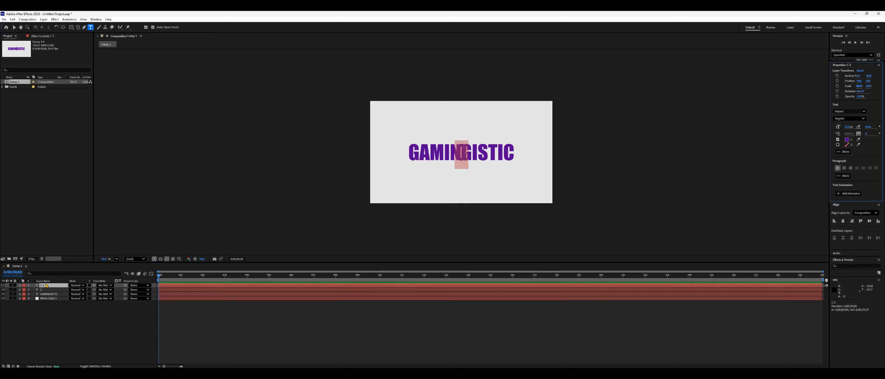
type("O")
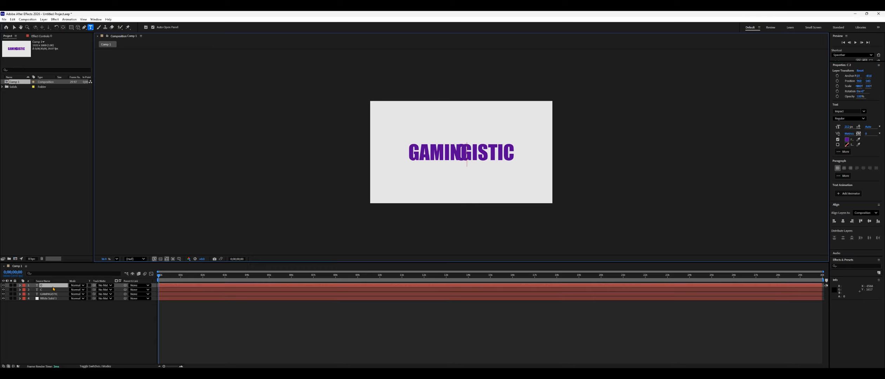
Step: Hide the GAMINGISTIC layer, then centre the O's anchor point and align the letter to the composition centre
left_click(4, 294)
left_click(62, 27)
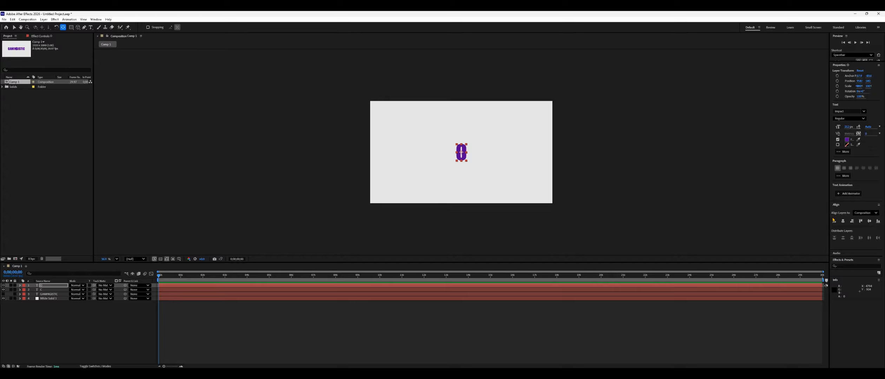
left_click(869, 221)
key("v")
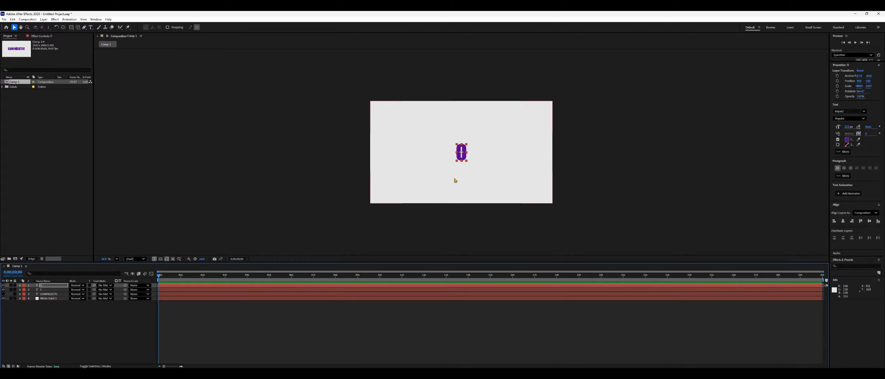
Step: Create shape outlines from the C and O text layers
right_click(44, 290)
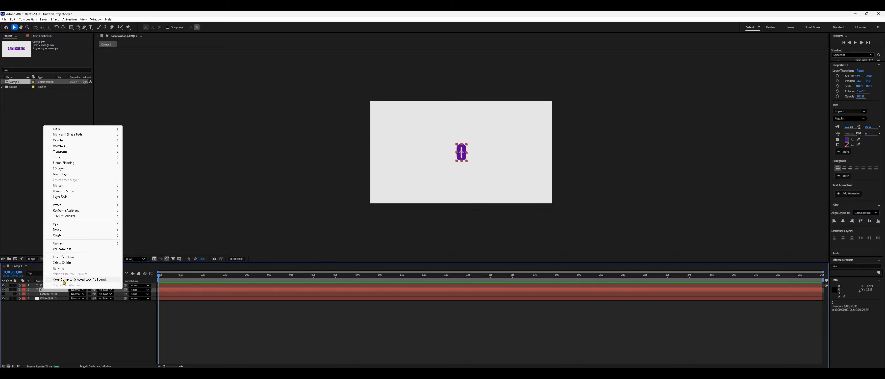
left_click(48, 299)
right_click(47, 290)
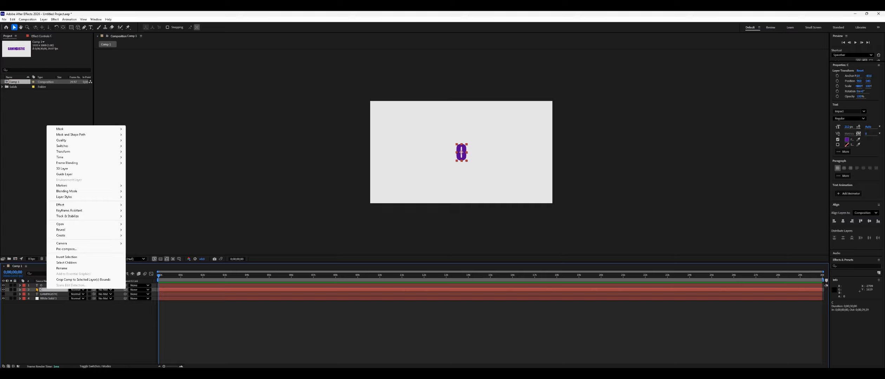
mouse_move(61, 235)
left_click(154, 240)
right_click(49, 285)
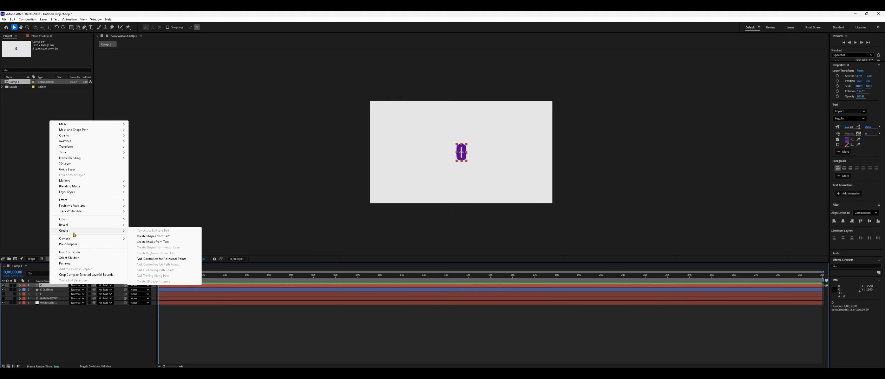
left_click(153, 236)
Step: Delete the original C and O text layers, leaving only their outline layers
key("Delete")
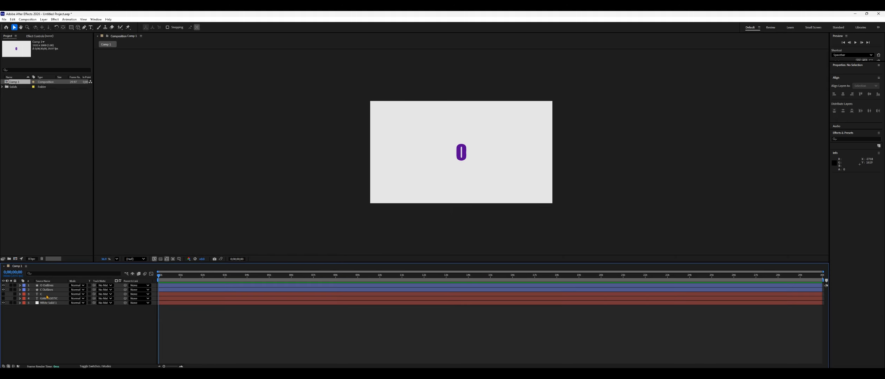
left_click(26, 294)
key("Delete")
Step: Filter both outline layers to their Path properties, then keyframe the C path at the first frame and copy it
left_click(44, 285)
left_click(45, 290, "shift")
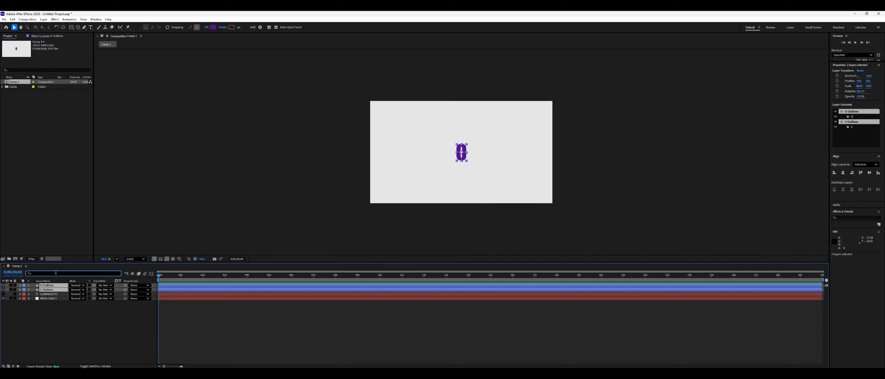
type("PATH")
left_click(42, 337)
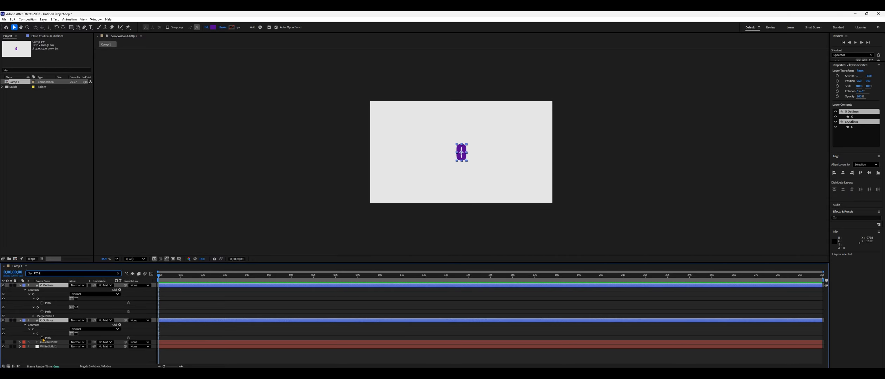
right_click(161, 340)
left_click(52, 338)
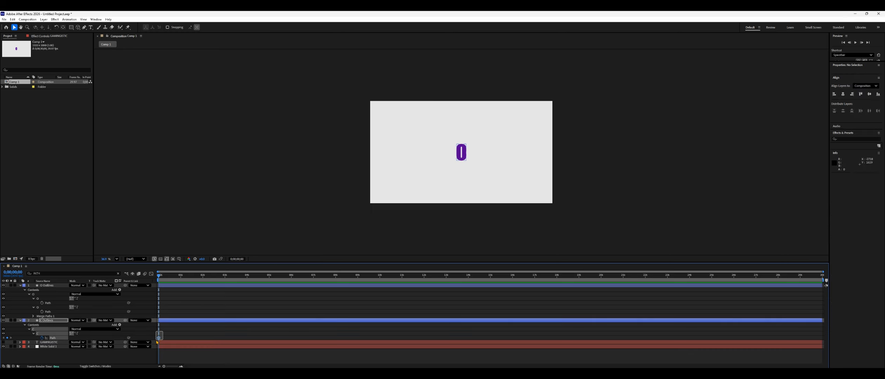
Step: Enable keyframing at the first frame for both Path properties of the O outlines
left_click(55, 321)
left_click(42, 312)
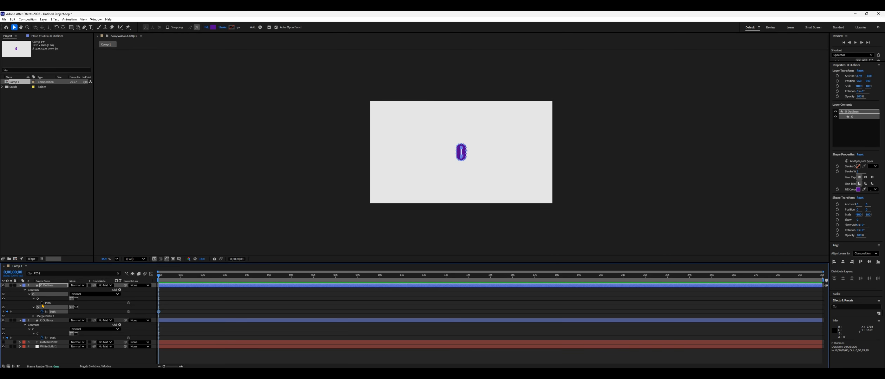
left_click(41, 303)
Step: Paste the C path onto both O paths at 0;00;00;10 and delete the C outlines layer
left_click(165, 277)
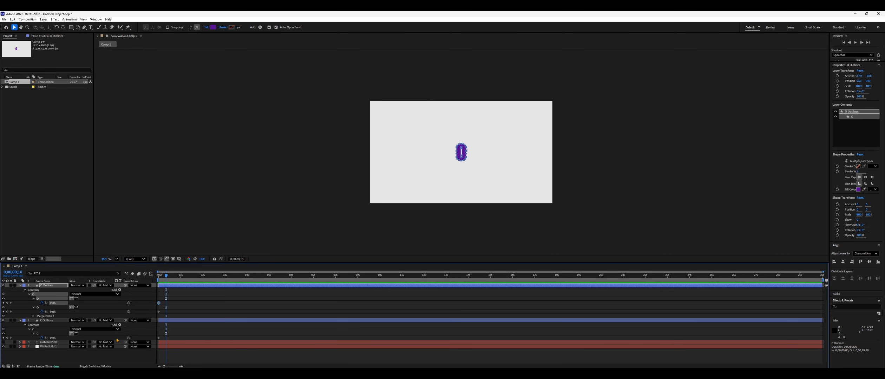
key("ctrl+v")
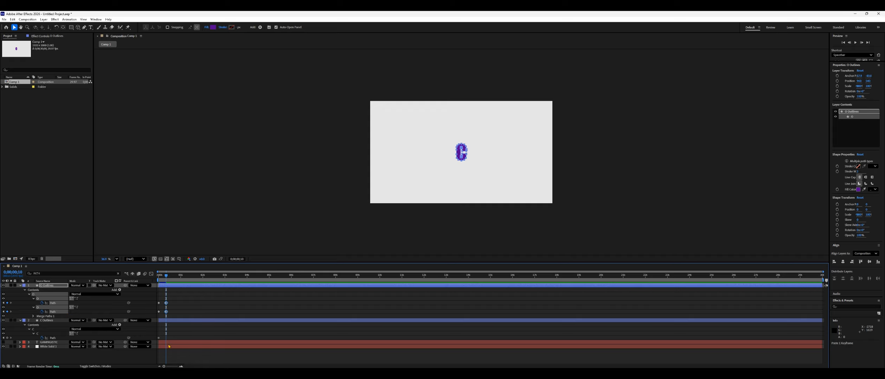
left_click(49, 321)
left_click(49, 321)
key("Delete")
Step: Preview the O-to-C morph from the start of the composition
key("Home")
key("space")
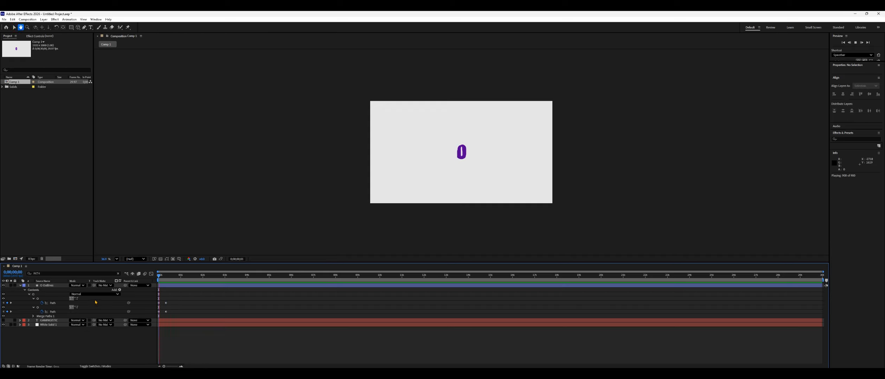
key("space")
Step: Shift all four Path keyframes of the O-to-C morph to just past the 11-second mark
left_click_drag(167, 278, 156, 279)
left_click_drag(184, 297, 157, 314)
left_click_drag(166, 312, 414, 311)
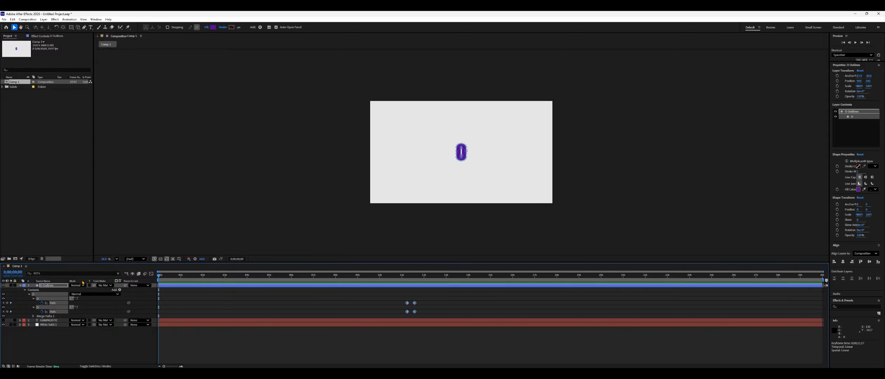
Step: Add a keyframe to both O paths at the start and move the pair to about 13 frames in
scroll(456, 197, "up", 6)
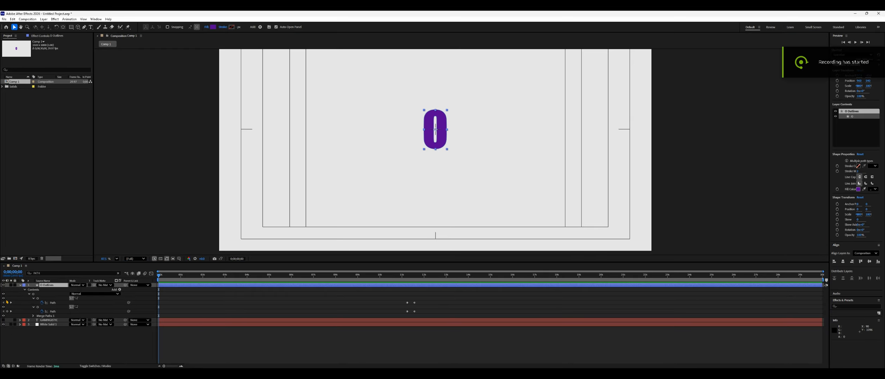
left_click(7, 303)
left_click(7, 311)
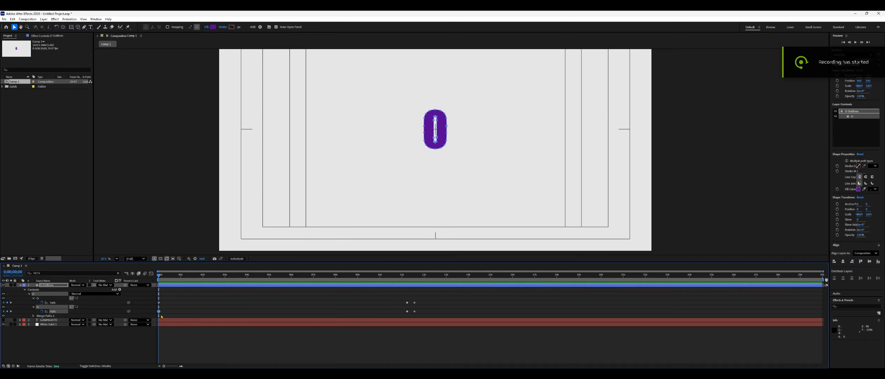
mouse_move(169, 299)
left_mouse_down()
mouse_move(157, 313)
mouse_move(169, 312)
left_mouse_up()
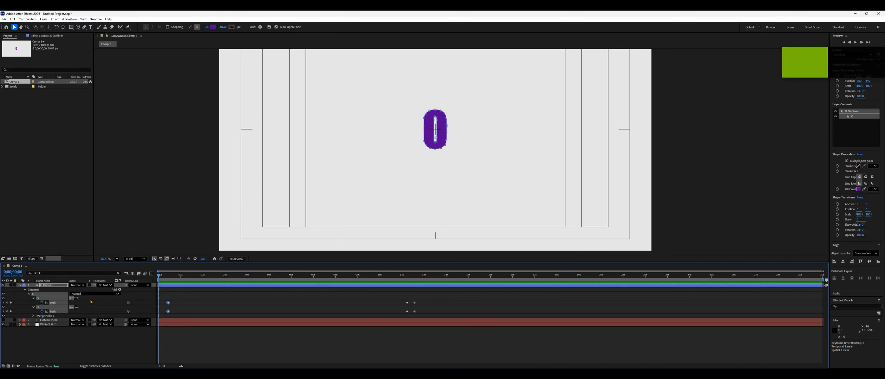
Step: At the first frame, squash the O into a flat ellipse by nudging its path points vertically toward the middle
left_click(443, 128)
key("Down")
key("Down")
key("Down")
key("Down")
key("Down")
key("Down")
key("Down")
key("Down")
key("Down")
key("Down")
key("Down")
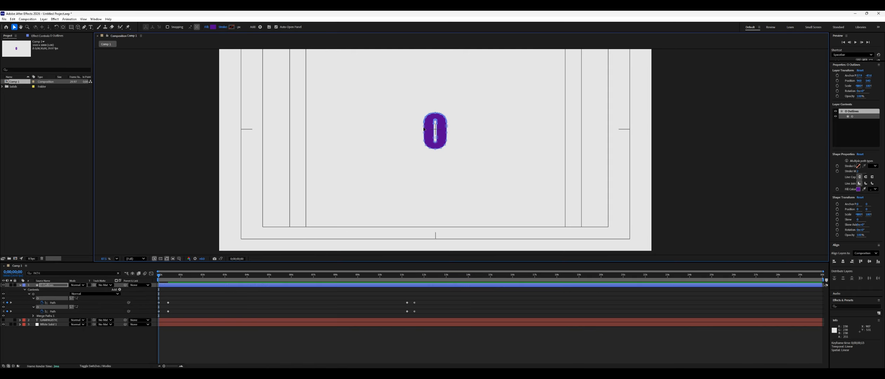
key("Down")
key("Down")
key("Down")
key("Down")
key("Down")
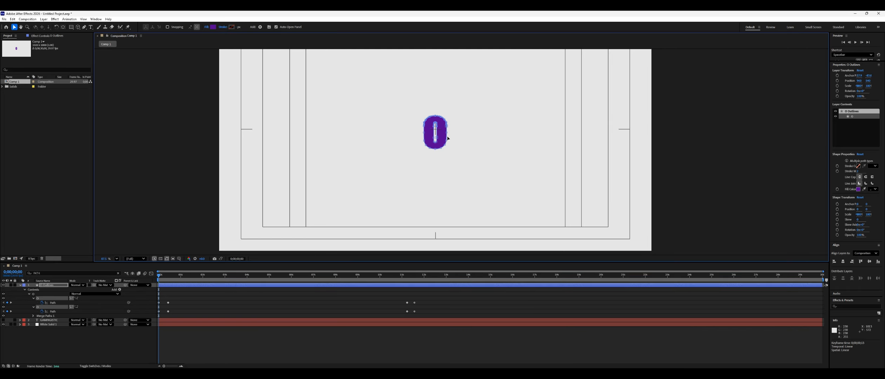
key("Down")
key("Down")
key("Down")
key("Down")
key("Down")
key("Down")
key("Down")
key("Down")
key("Down")
key("Down")
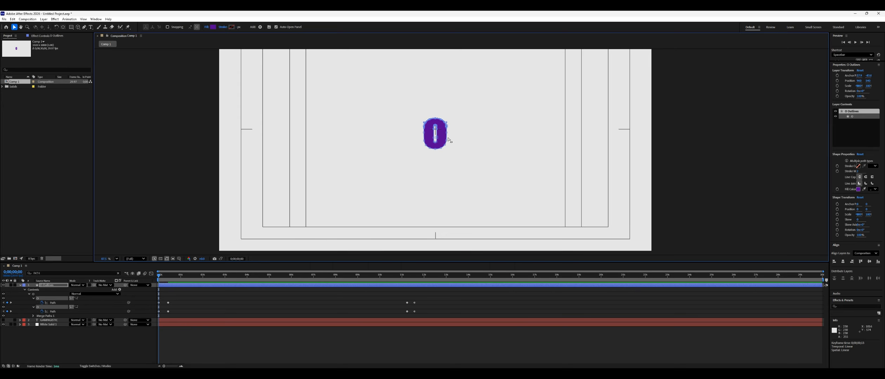
key("Down")
key("Down")
key("Down")
key("Down")
key("Down")
key("Down")
key("Down")
key("Down")
key("Down")
key("Down")
key("Down")
key("Down")
key("Down")
key("Down")
key("Down")
key("Down")
key("Down")
key("Down")
key("Down")
key("Down")
key("Down")
key("Down")
key("Down")
key("Down")
key("Down")
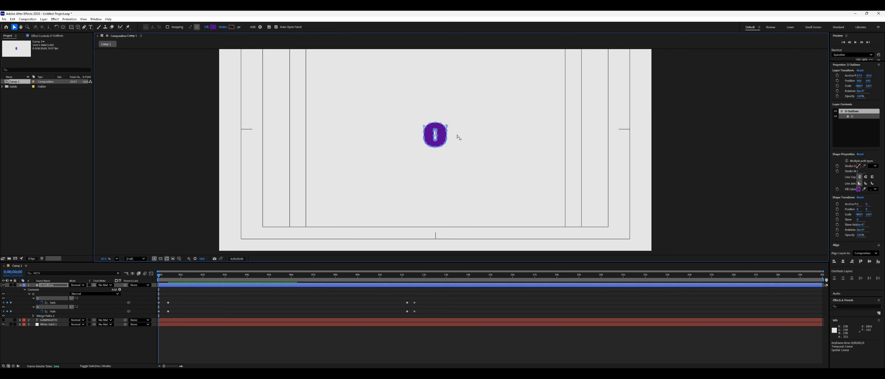
left_click(423, 168)
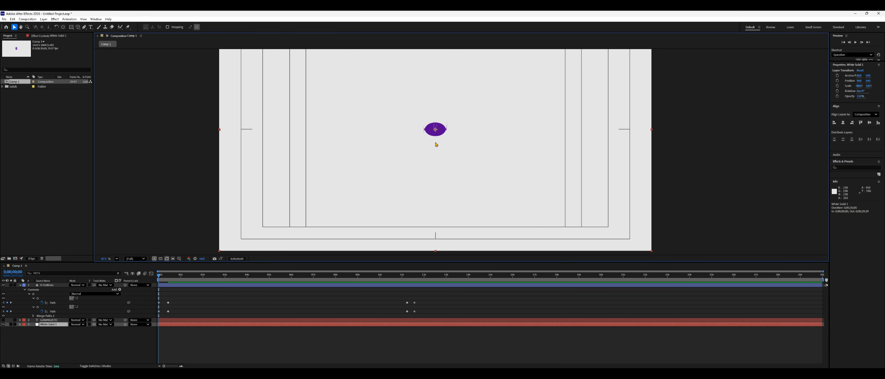
Step: Reselect the O's path points at the first frame and refine the lower edge of the flattened ellipse
key("a")
left_click(52, 285)
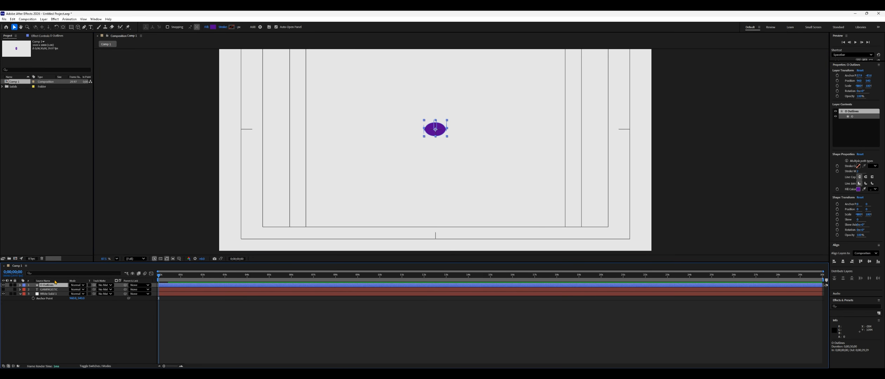
key("ctrl+f")
type("path")
left_click(51, 303)
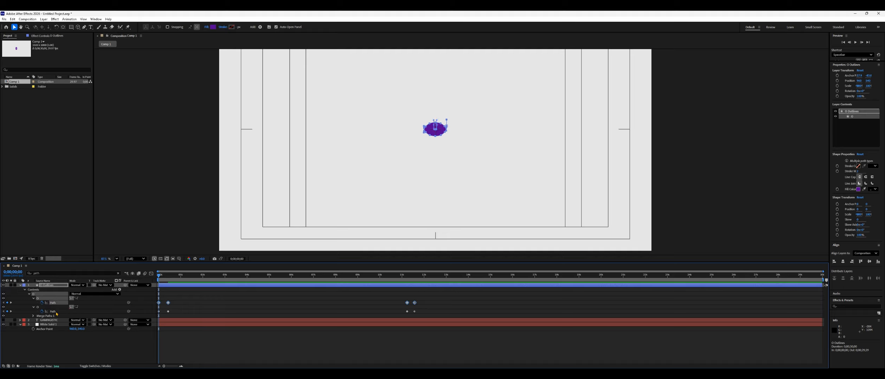
left_click_drag(421, 143, 453, 129)
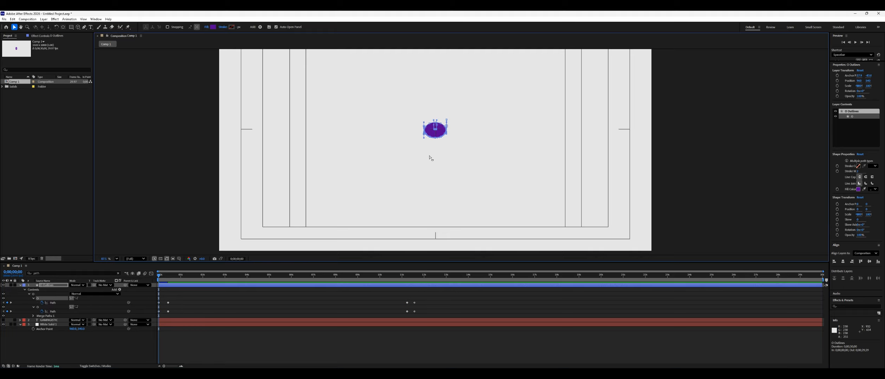
left_click(415, 161)
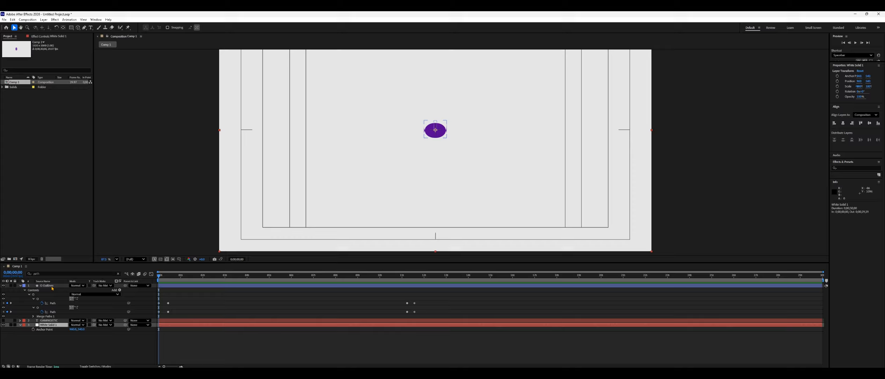
Step: Keyframe the O layer's scale, moving the 100% keyframe to about one second and setting the starting value to 0
left_click(47, 286)
key("s")
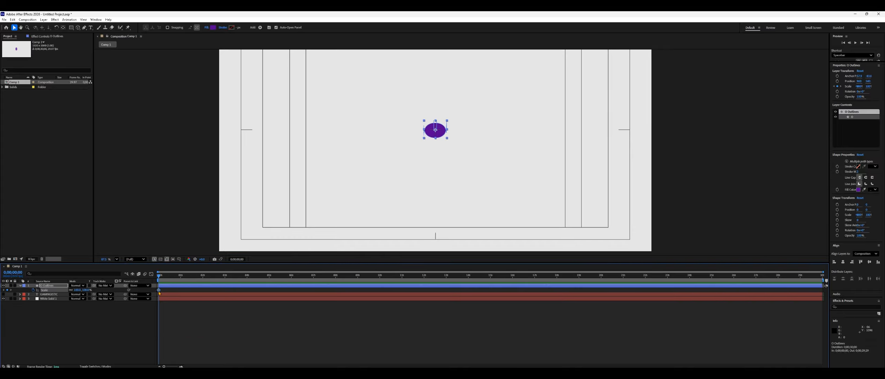
left_click_drag(159, 291, 181, 295)
type("0")
key("Return")
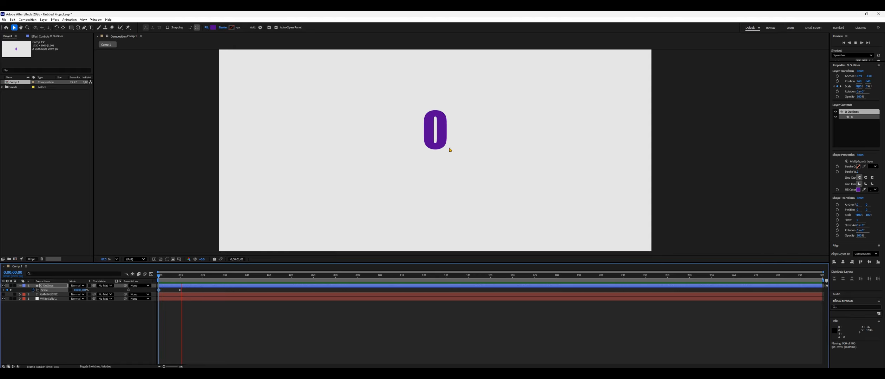
Step: Line up the O's second Path keyframes with the scale keyframe at 0;00;00;29 and stretch the letter taller at both ends
key("u")
left_click_drag(163, 288, 181, 278)
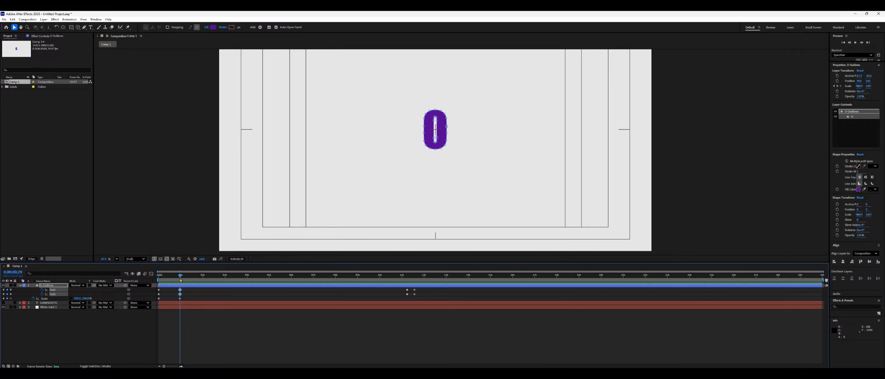
left_click_drag(417, 105, 435, 105)
left_click_drag(417, 169, 461, 133)
key("Down")
key("Down")
key("Down")
key("Down")
key("Down")
key("Down")
key("Down")
key("Down")
key("Down")
key("Down")
key("Down")
key("Down")
key("Down")
key("Down")
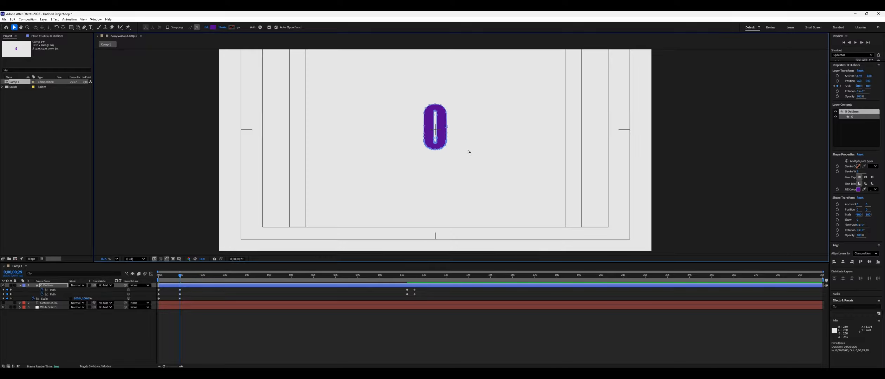
left_click_drag(411, 90, 458, 119)
key("Up")
key("Up")
left_click_drag(461, 156, 458, 160)
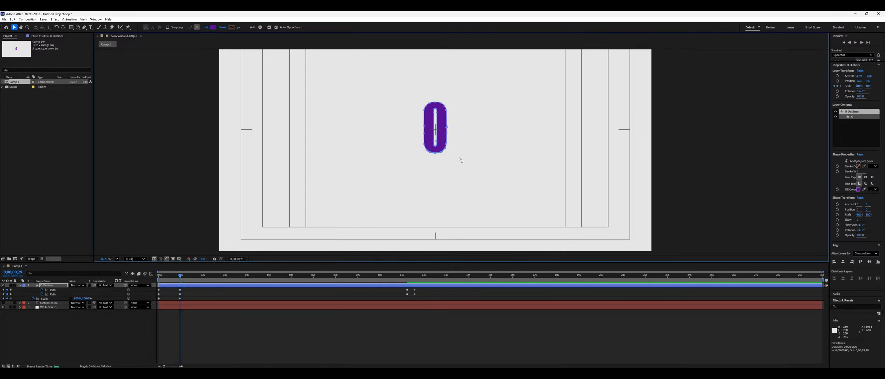
Step: At 0;00;00;29, nudge the O's upper path points upward to stretch the letter taller
left_click_drag(418, 98, 459, 117)
key("Up")
key("Up")
key("Up")
key("Up")
key("Up")
key("Up")
left_click(394, 172)
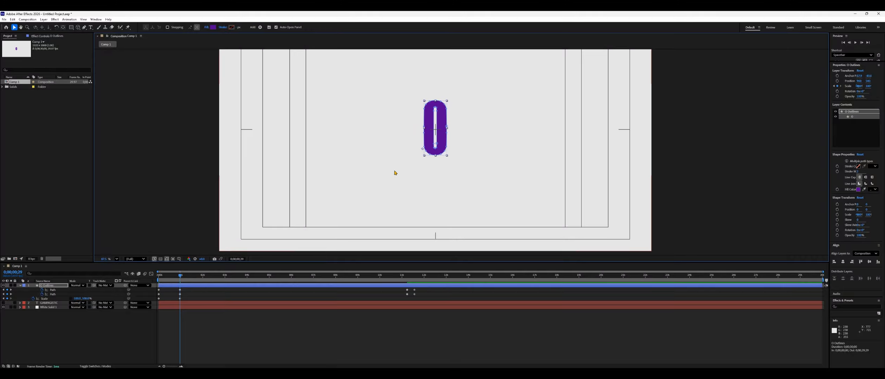
left_click(363, 225)
Step: Keyframe the O layer's position at 0;00;00;29, and at 0;00;02;00 move the O to just before the G of GAMINGISTIC
left_click(46, 285)
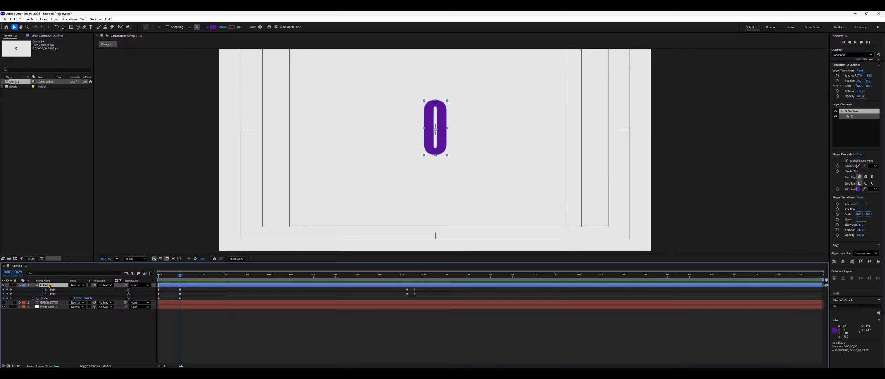
key("p")
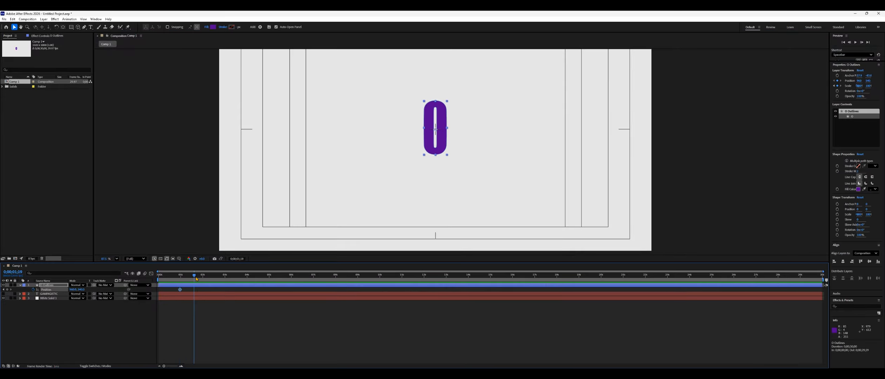
left_click_drag(196, 277, 202, 277)
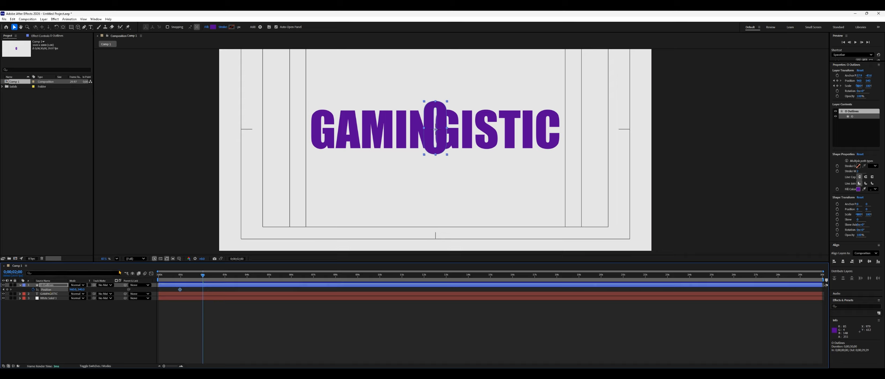
left_click_drag(440, 158, 305, 158)
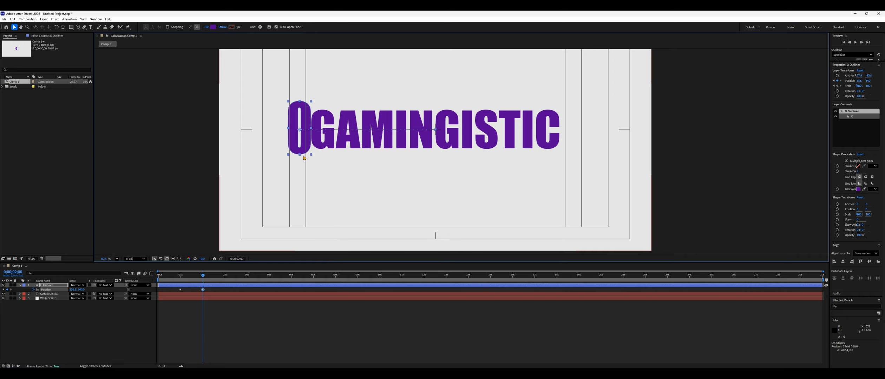
Step: Change the O's fill color to black
left_click(858, 189)
left_click_drag(179, 218, 161, 228)
left_click(273, 162)
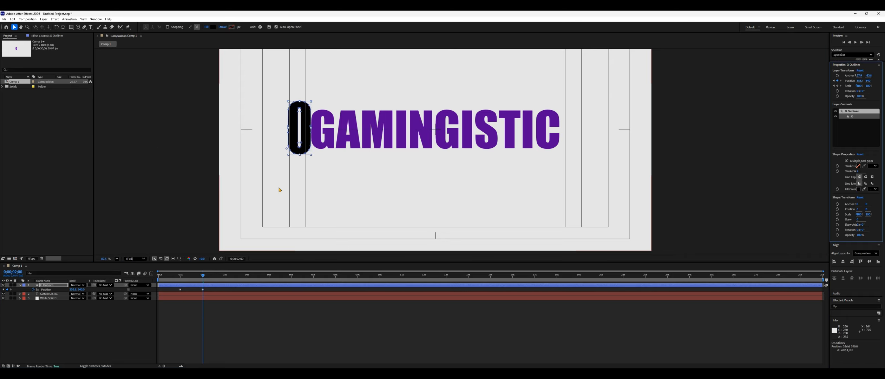
Step: Move the O onto the final C at 0;00;03;00, shift the O-to-C path keyframes to end there, and preview
left_click_drag(202, 278, 226, 285)
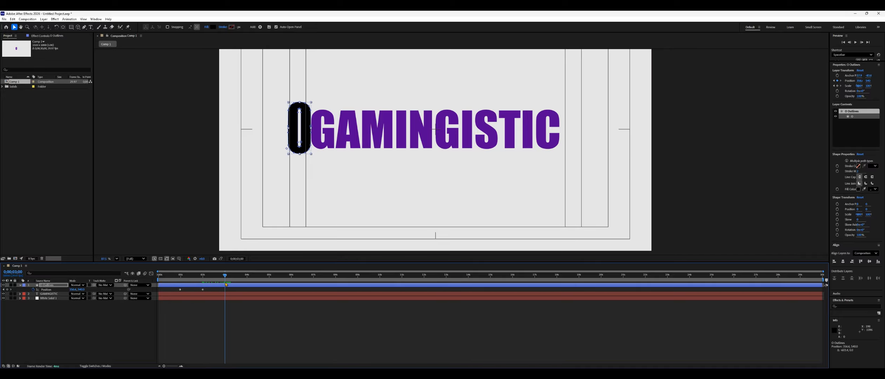
left_click_drag(303, 158, 552, 165)
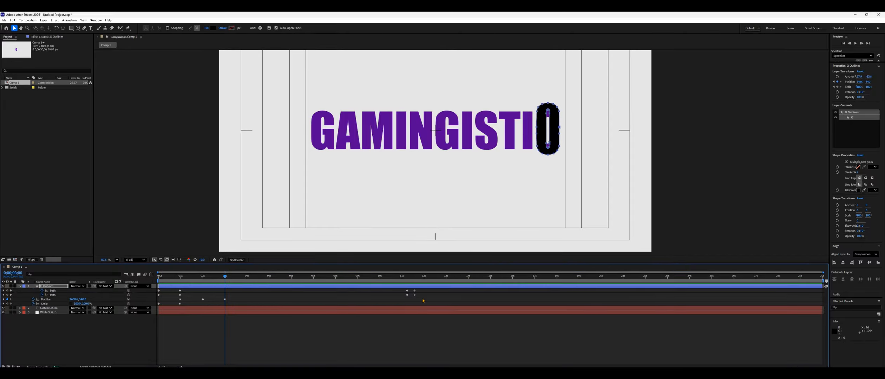
left_click_drag(424, 299, 225, 307)
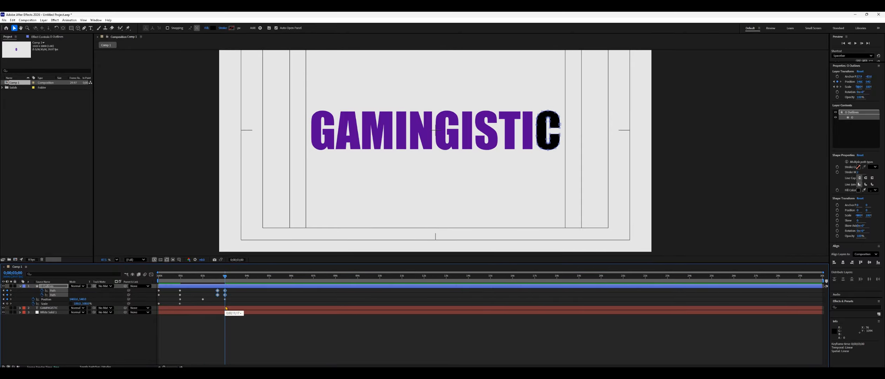
left_click(184, 281)
key("space")
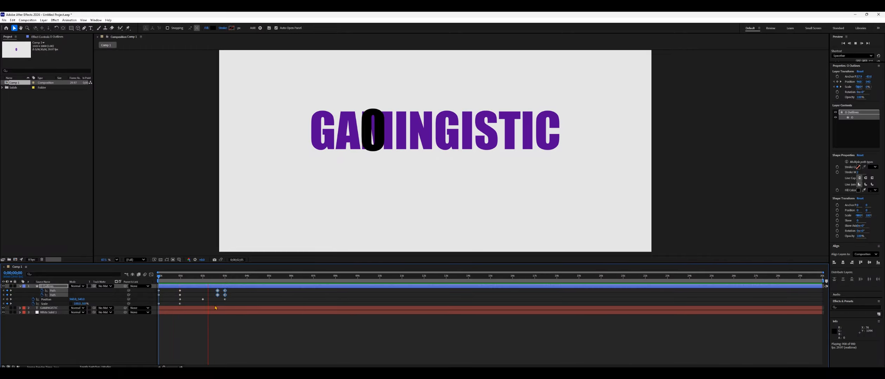
key("space")
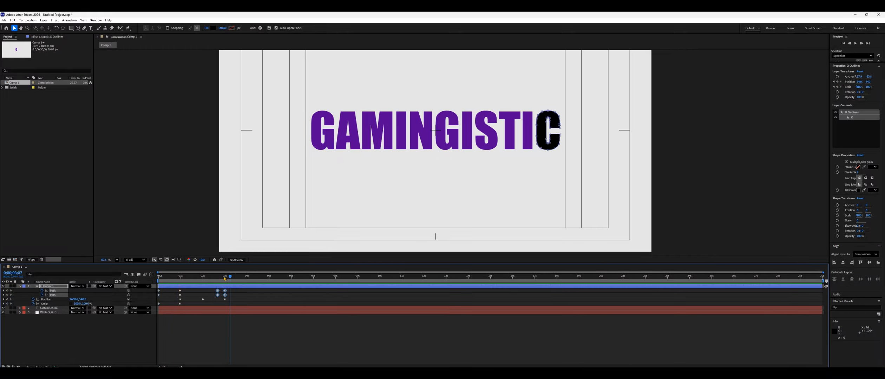
Step: Replace the path keyframes that start the C morph with copies of the tall-O keyframes at 0;00;02;15 and preview the result
left_click_drag(225, 278, 122, 291)
key("ctrl+z")
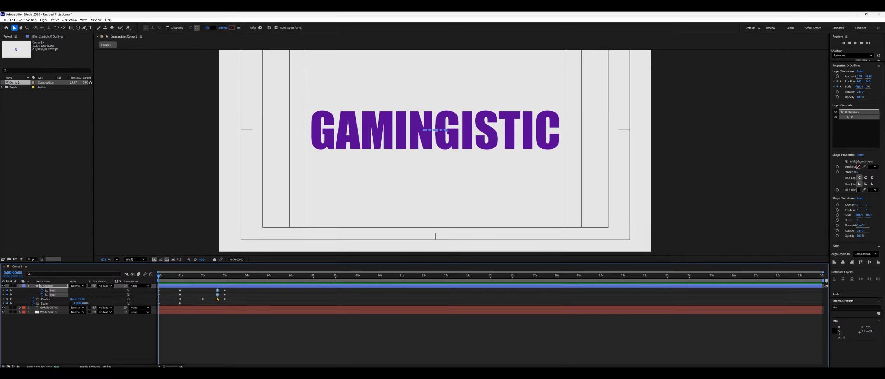
key("ctrl+z")
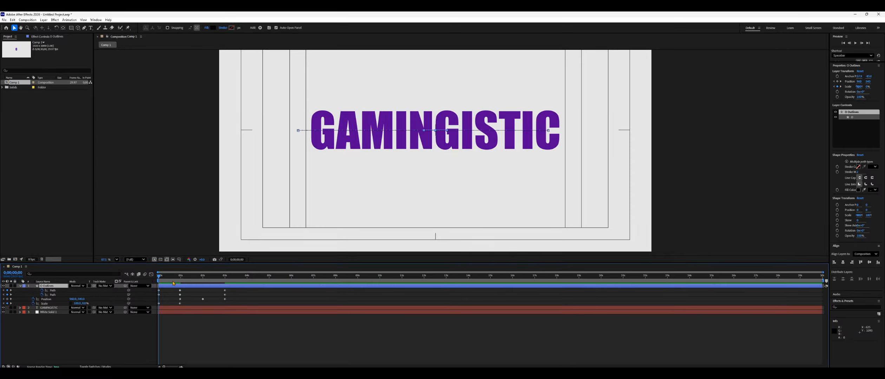
key("ctrl+z")
left_click_drag(160, 278, 213, 285)
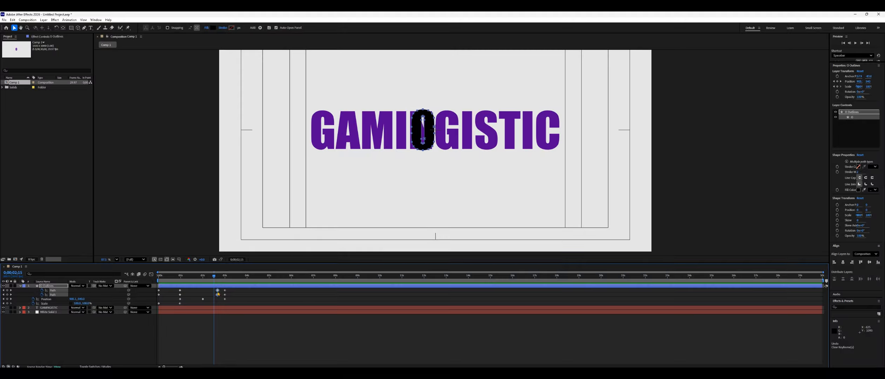
key("ctrl+x")
key("ctrl+v")
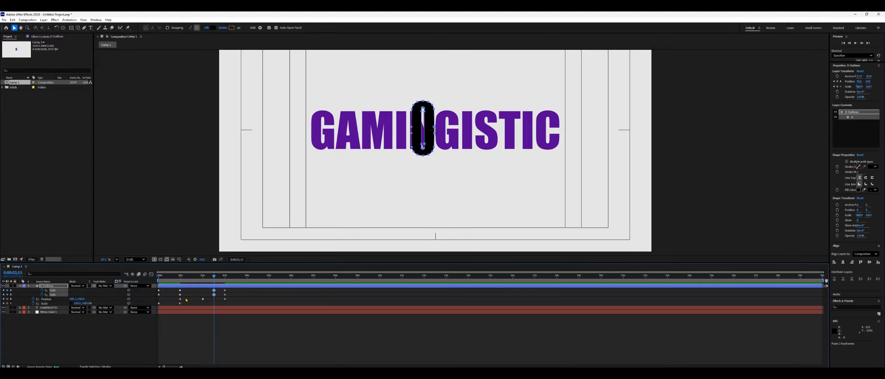
key("space")
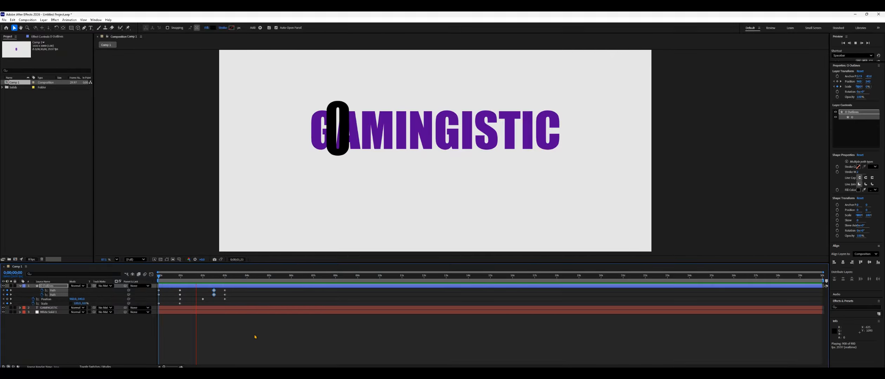
key("space")
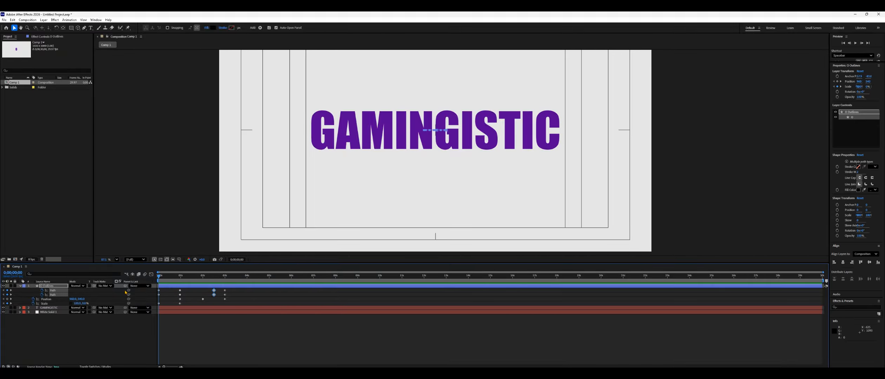
Step: Apply Easy Ease to all of the O layer's path, position and scale keyframes
left_click_drag(237, 288, 157, 310)
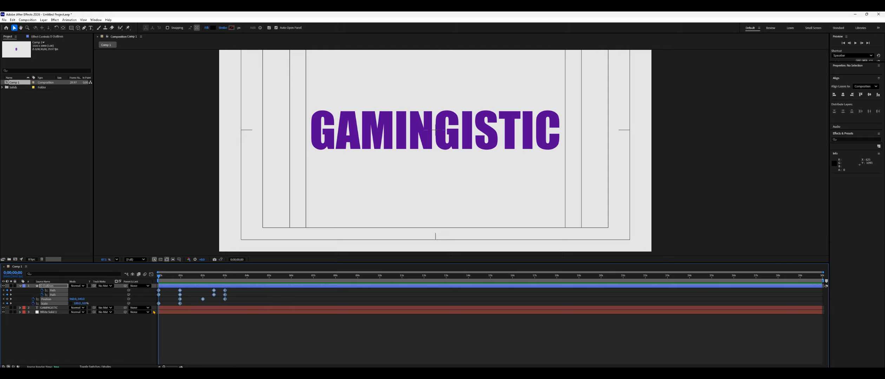
right_click(179, 302)
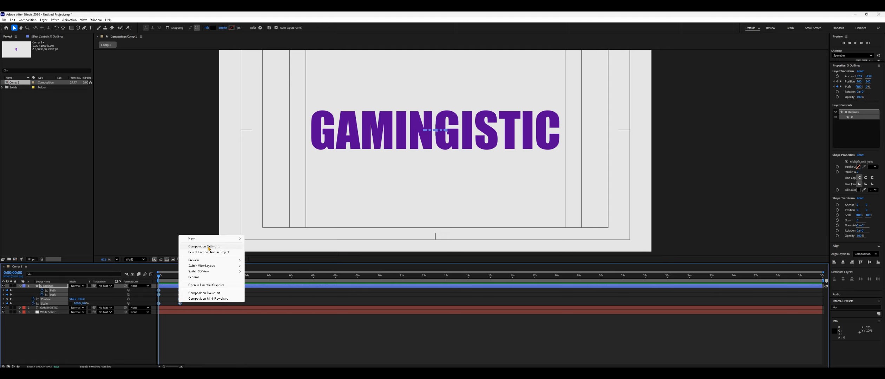
left_click(237, 321)
left_click_drag(233, 288, 156, 312)
right_click(179, 303)
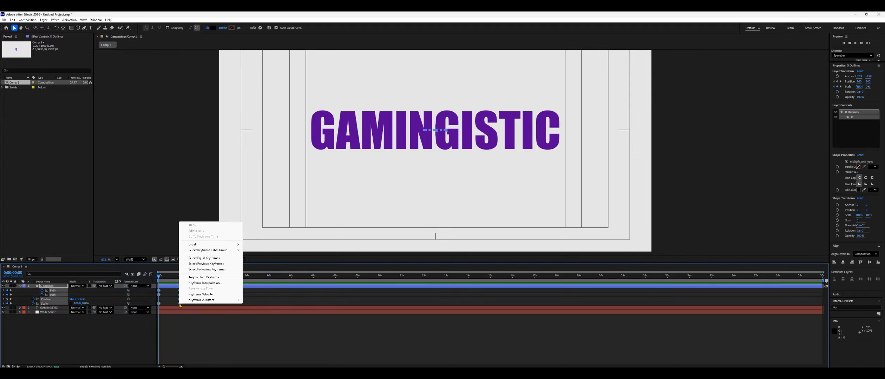
mouse_move(214, 300)
left_click(264, 317)
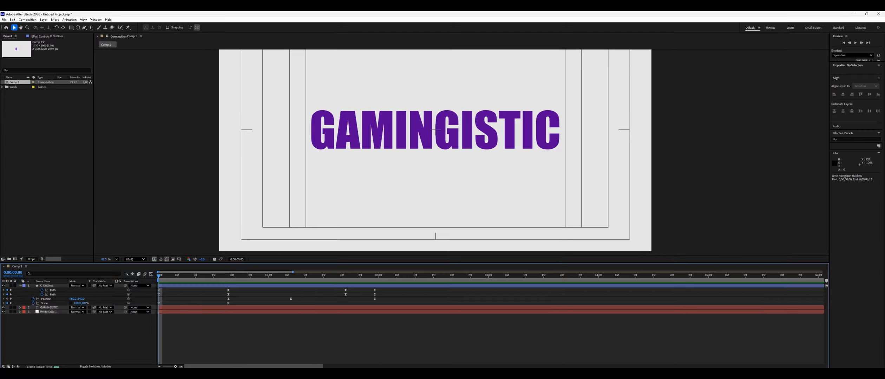
Step: Select the O layer's path and scale keyframes from the first second and show their curves in the Graph Editor
left_click_drag(236, 288, 156, 301)
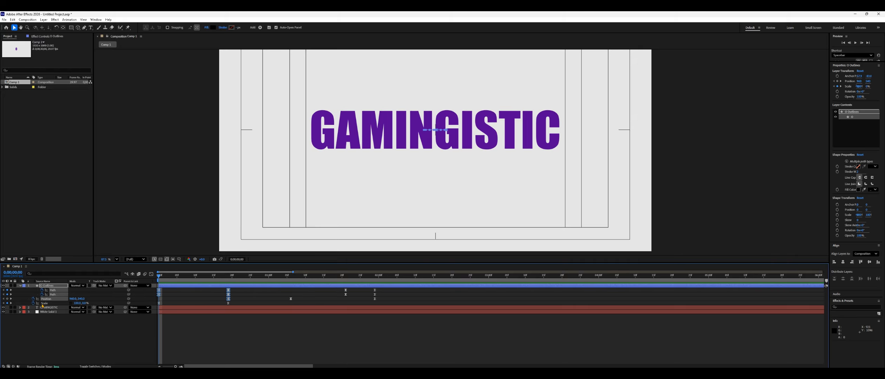
left_click_drag(239, 289, 157, 296)
left_click(228, 303)
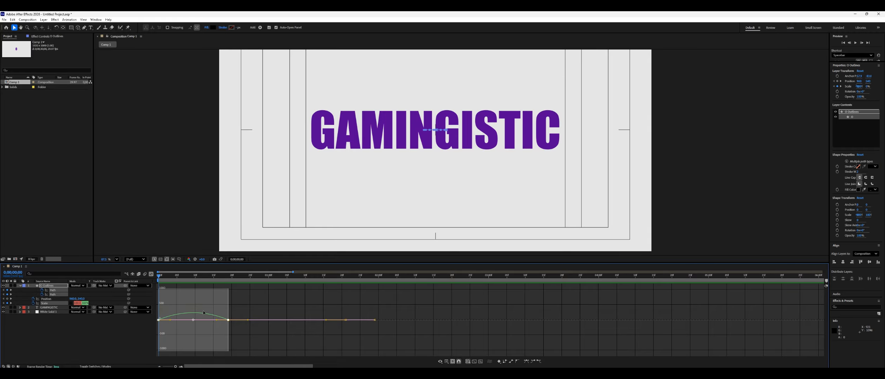
key("shift+F3")
left_click_drag(217, 338, 172, 352)
key("ctrl+z")
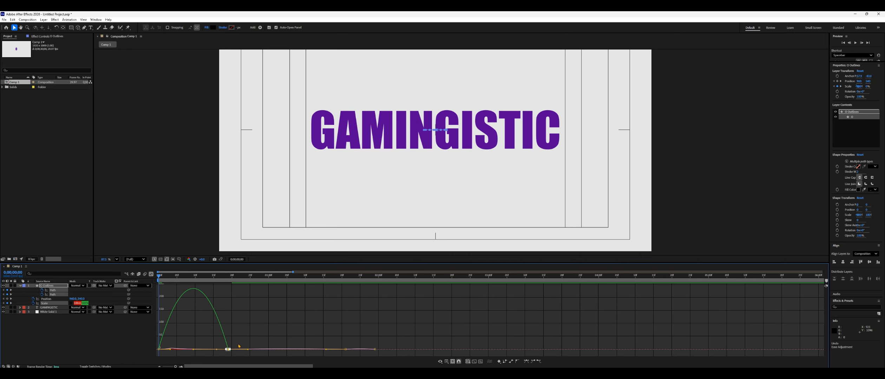
scroll(226, 337, "up", 4)
left_click_drag(246, 313, 350, 313)
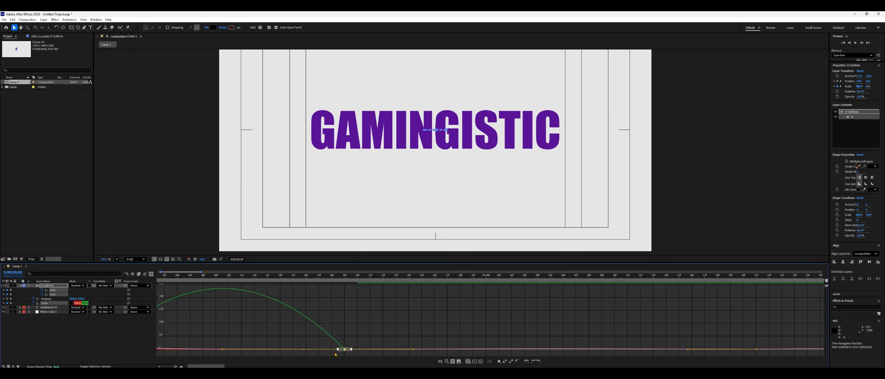
left_click_drag(337, 349, 115, 345)
key("ctrl+z")
Step: Reshape the scale speed curve to peak early and ease out slowly, and play the animation
scroll(229, 341, "down", 6)
left_click_drag(227, 341, 158, 353)
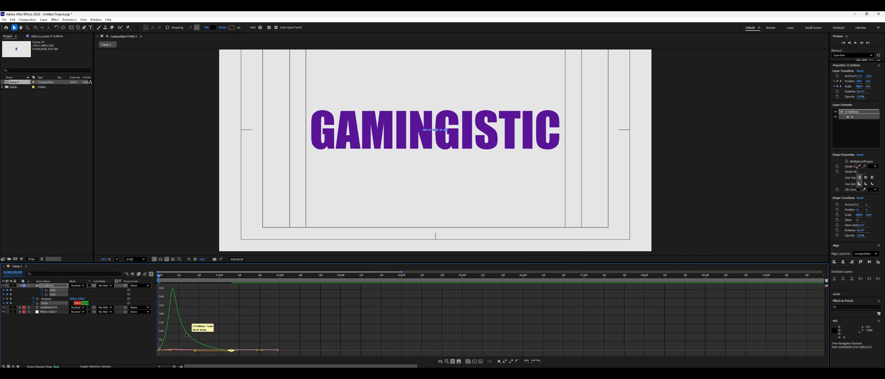
left_click(151, 276)
key("space")
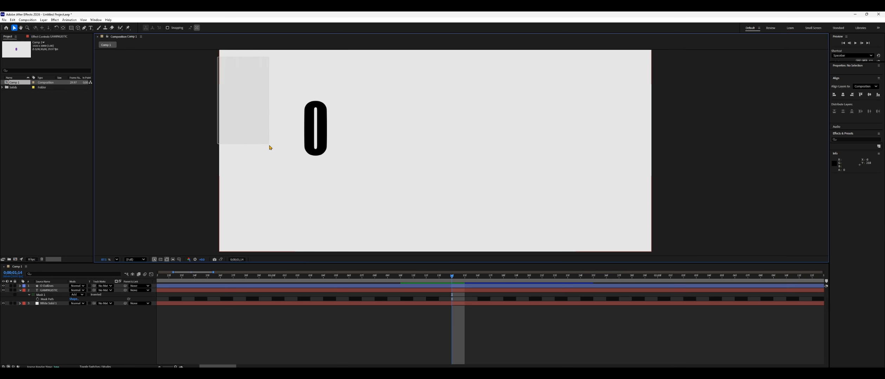
Step: Start keyframing the GAMINGISTIC layer's mask path and place its first keyframe at 0;00;01;07
left_click_drag(269, 145, 270, 146)
left_click(49, 290)
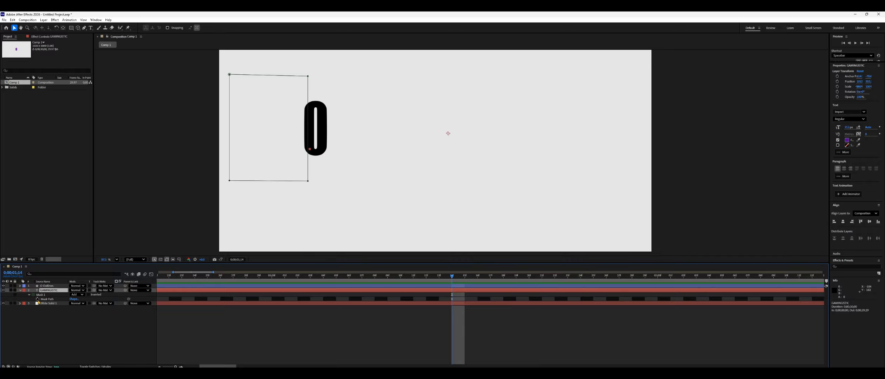
left_click(37, 299)
left_click_drag(447, 281, 366, 295)
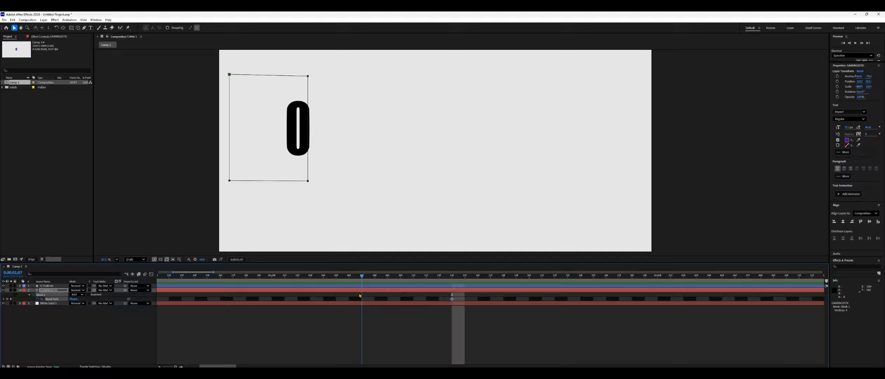
left_click_drag(452, 299, 362, 299)
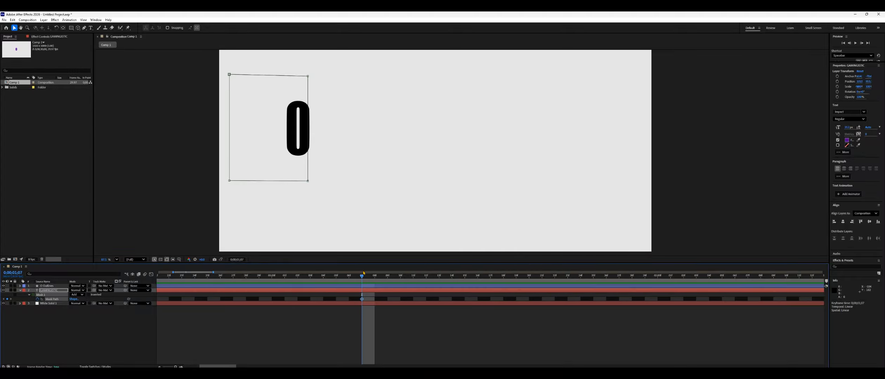
Step: At 0;00;01;13, extend the text mask's right edge so it lines up with the moving O
left_click(391, 274)
left_click_drag(391, 279, 443, 292)
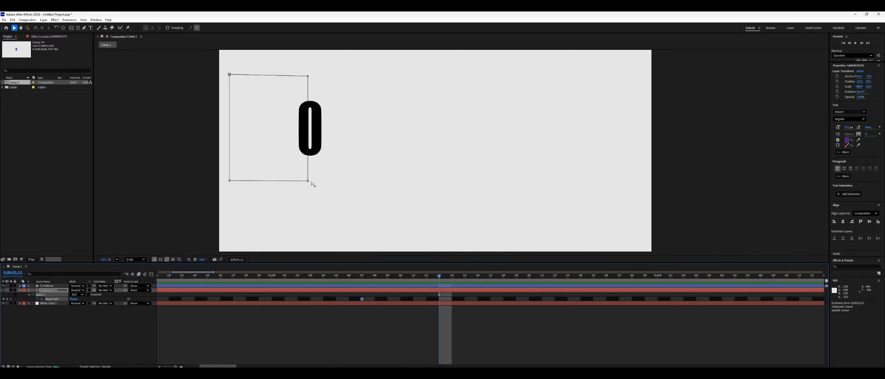
left_click_drag(290, 67, 351, 203)
left_click_drag(308, 181, 319, 183)
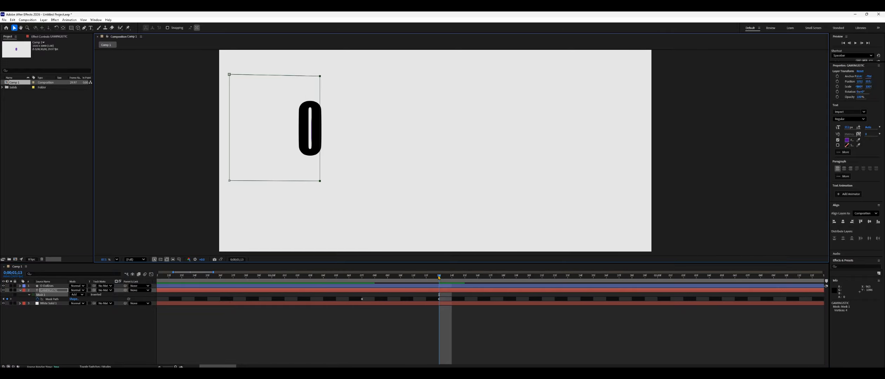
Step: Step through the following frames and keep extending the mask's right edge behind the O, up to the last I of GAMINGISTIC
left_click_drag(440, 277, 464, 280)
left_click_drag(320, 183, 533, 181)
left_click(475, 279)
left_click(491, 280)
left_click(503, 277)
left_click(516, 278)
left_click(528, 278)
left_click(542, 277)
left_click(554, 278)
left_click(567, 277)
left_click(580, 278)
left_click(595, 277)
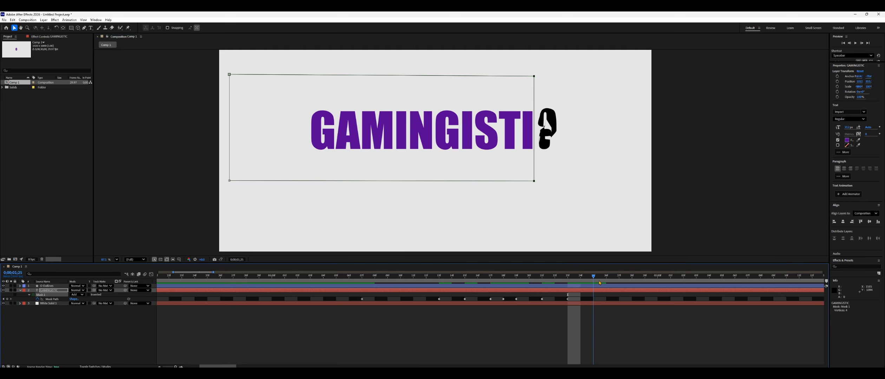
key("Page_Down")
key("Page_Down")
key("Page_Down")
key("Page_Down")
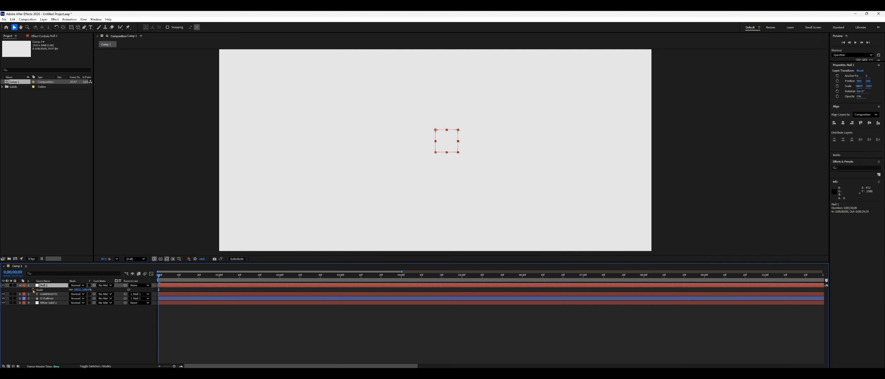
Step: Start keyframing Null 1's scale at the beginning of the composition and enlarge the null at 0;00;01;09
left_click(33, 290)
left_click(227, 276)
left_click(53, 294)
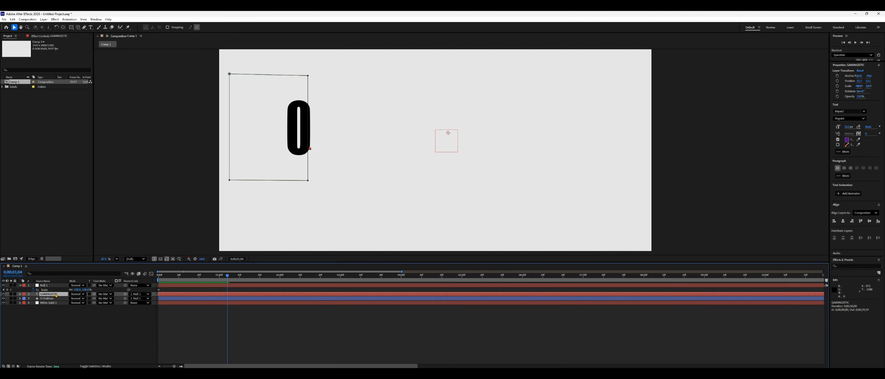
left_click(53, 299, "ctrl")
key("u")
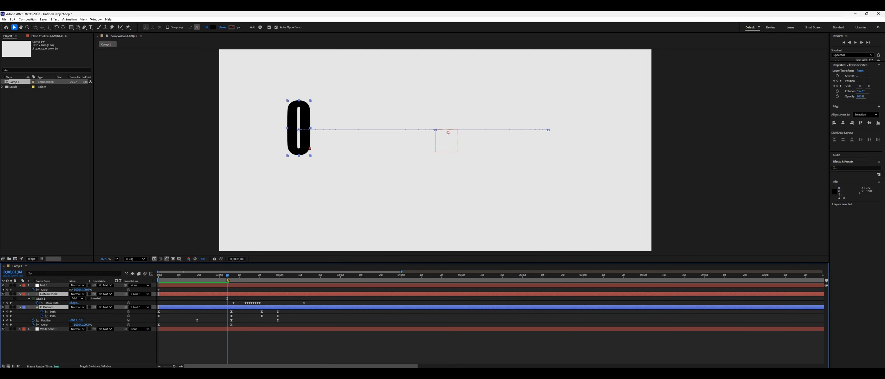
left_click_drag(227, 279, 239, 281)
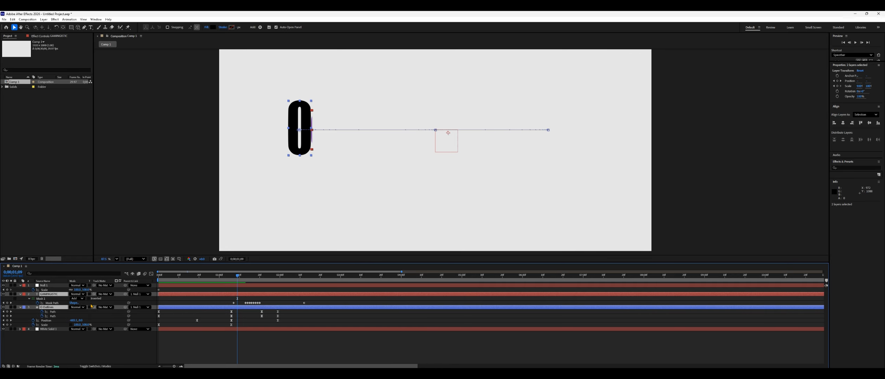
left_click_drag(87, 291, 95, 292)
left_click_drag(94, 290, 95, 291)
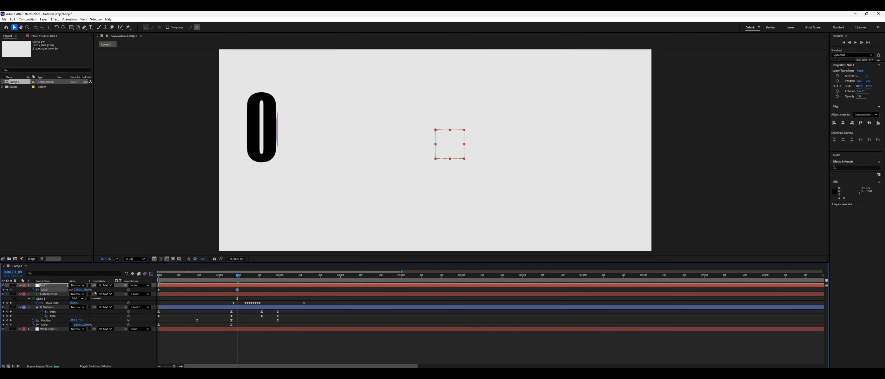
Step: At 0;00;02;12, set Null 1's scale to 100% and play the animation
left_click_drag(237, 278, 302, 290)
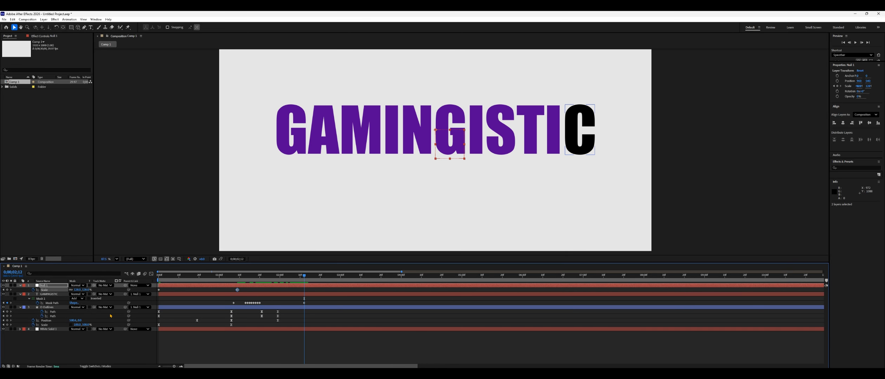
type("0")
key("Return")
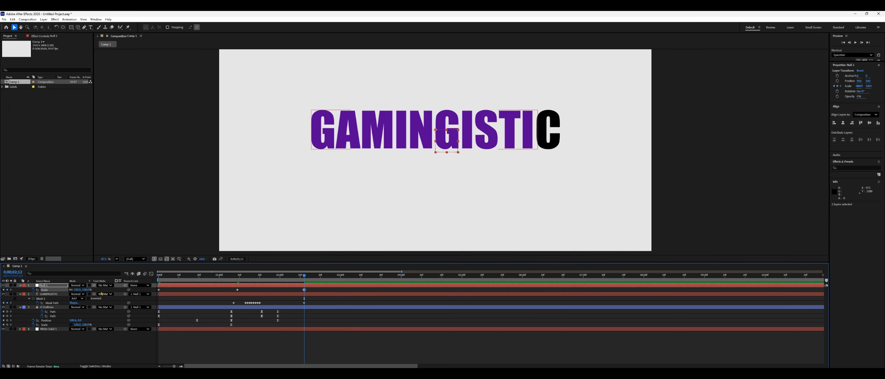
key("space")
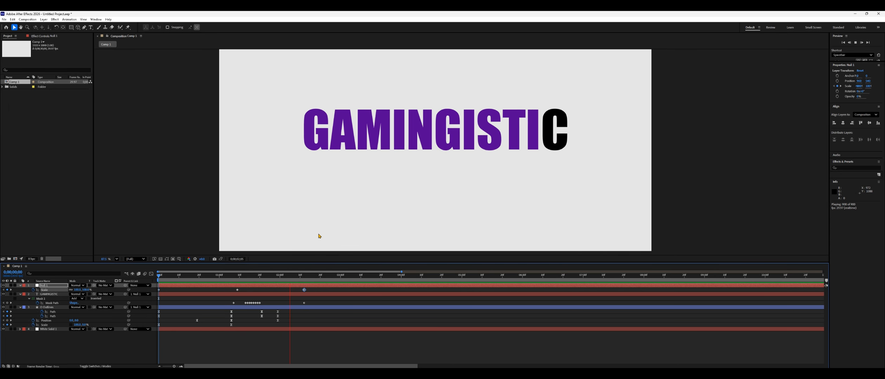
Step: Move Null 1's last scale keyframe earlier to 0;00;02;07 and replay the animation
left_click_drag(304, 290, 294, 290)
key("space")
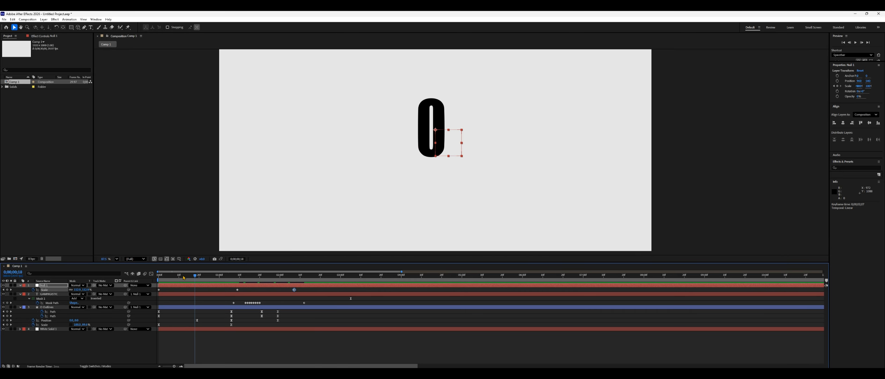
key("space")
left_click(231, 275)
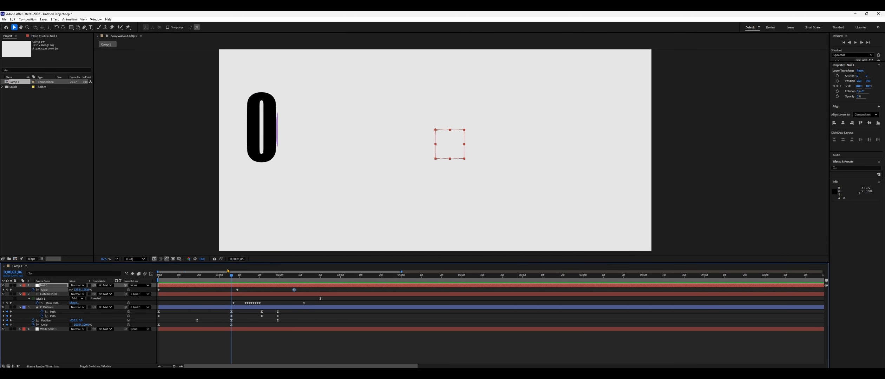
Step: Pre-compose the null, GAMINGISTIC and O Outlines layers into a composition named TEXT, and duplicate the resulting layer
scroll(297, 215, "down", 3)
left_click_drag(296, 215, 277, 231)
left_click(21, 307)
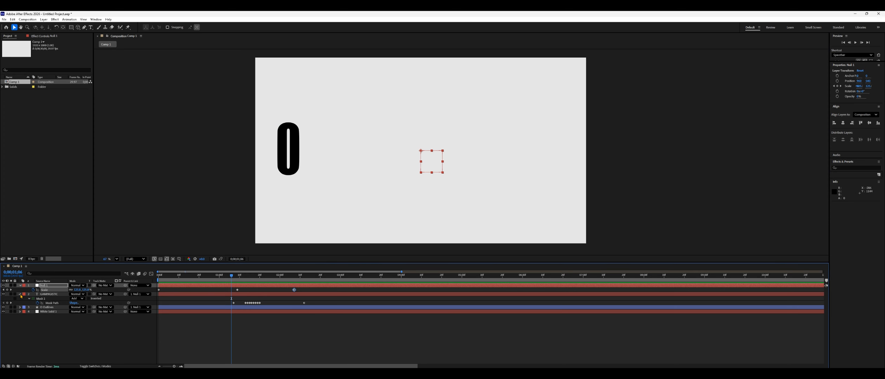
left_click(20, 295)
left_click(20, 286)
left_click(47, 294)
left_click(48, 286, "shift")
right_click(48, 286)
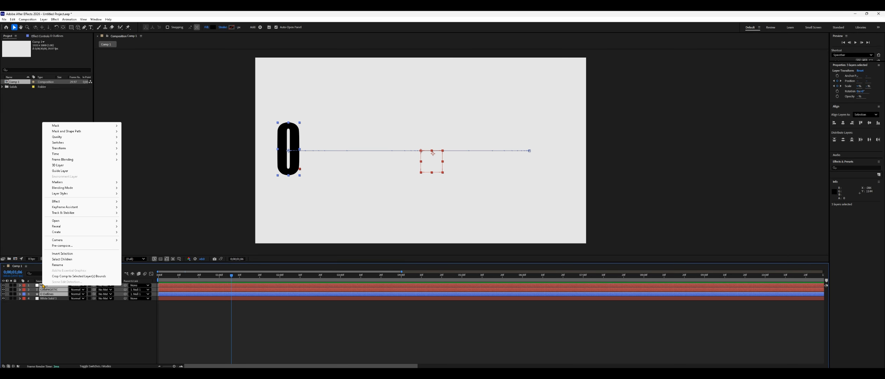
left_click(58, 245)
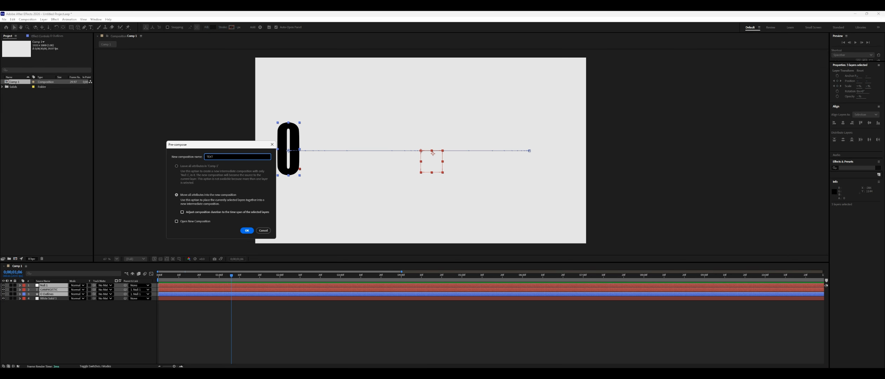
key("Return")
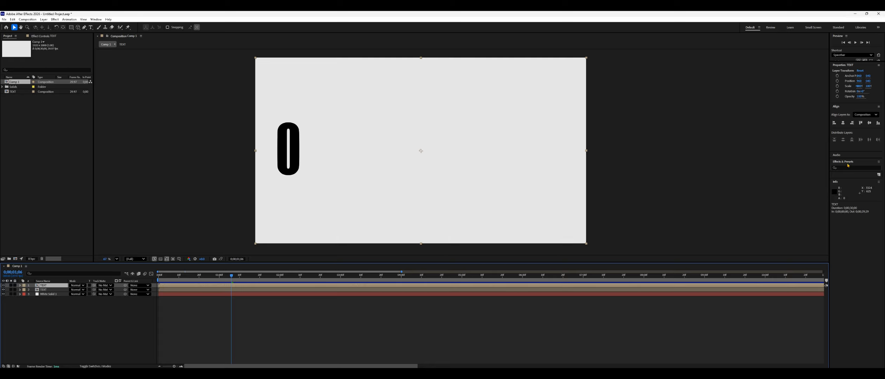
Step: Apply CC Radial Blur to the lower TEXT layer with the Fading Zoom type
left_click(847, 167)
type("cc")
left_click_drag(852, 181, 50, 290)
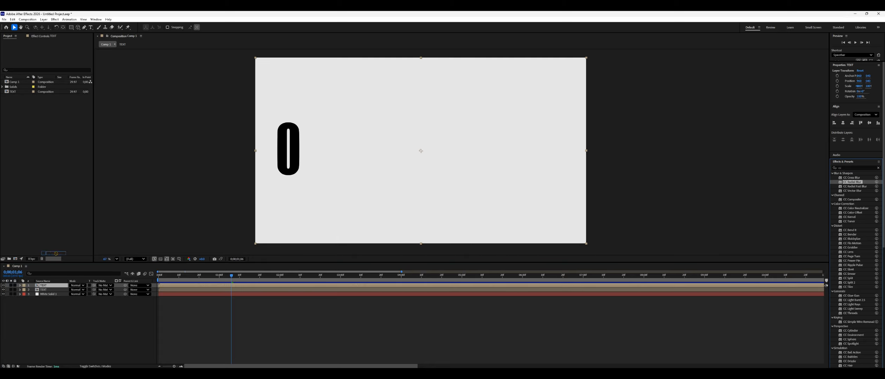
left_click(69, 50)
left_click(64, 60)
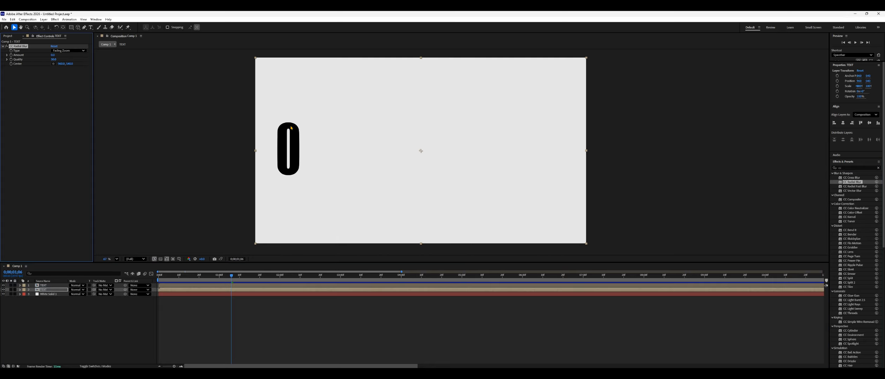
Step: Set the radial blur's amount, place its center just above the frame's upper edge at mid-width, and play the result
key("comma")
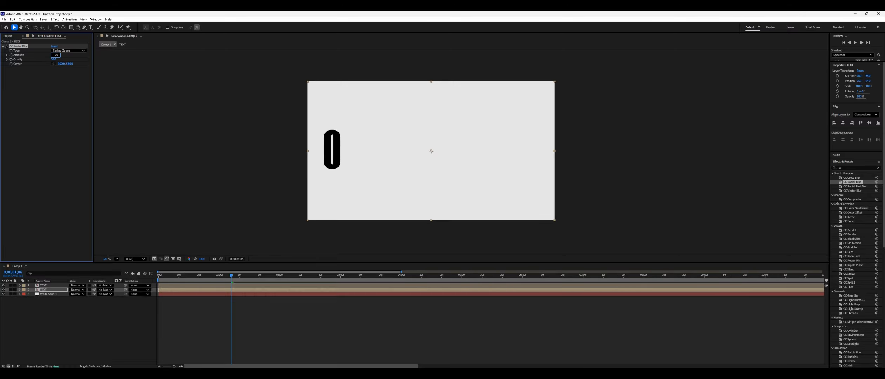
key("Return")
left_click(53, 64)
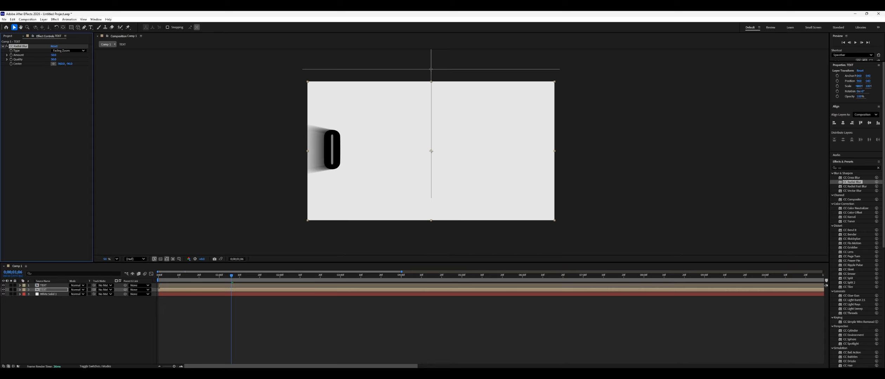
left_click(430, 69)
key("space")
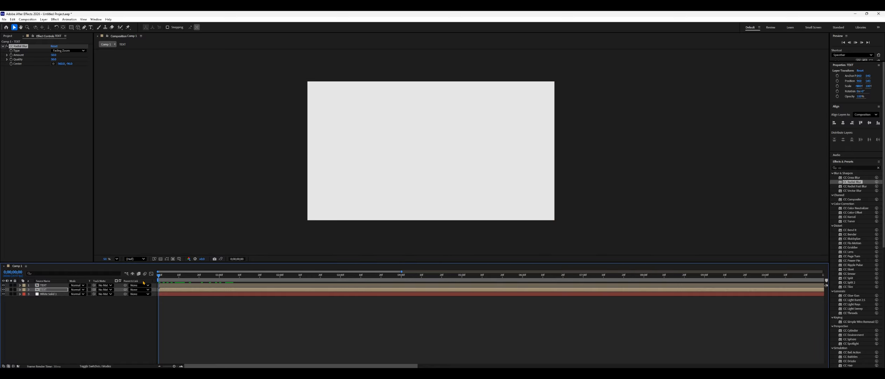
key("space")
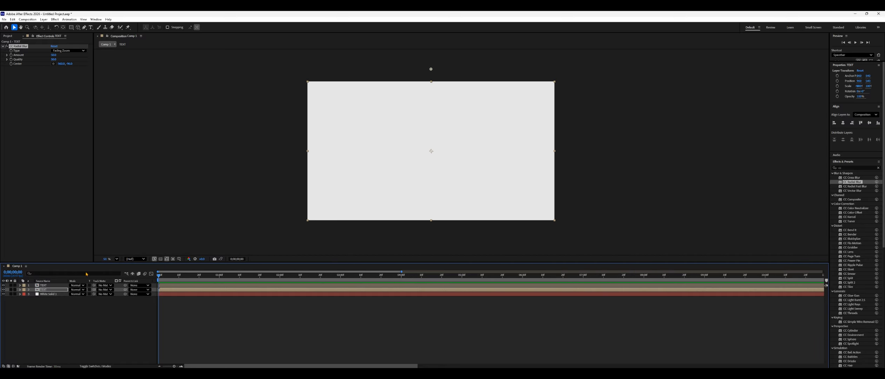
Step: Open the TEXT composition and play its animation
left_click(47, 286)
left_click(43, 290)
double_click(49, 289)
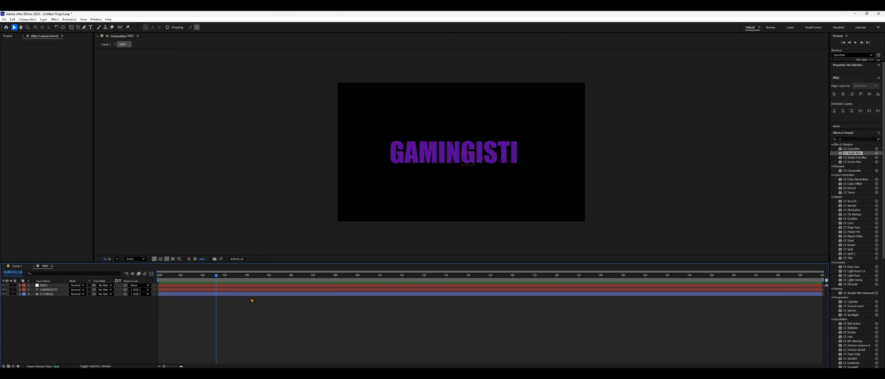
key("space")
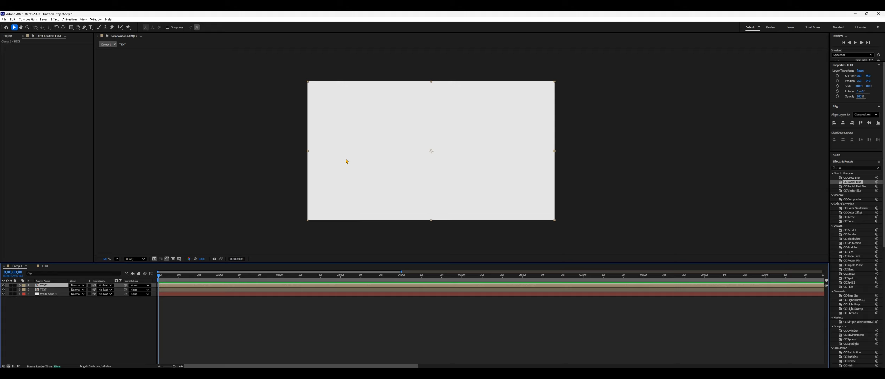
Step: Search the effects for Fill and paste White Solid 1 from Comp 1 into the TEXT composition beneath the other layers
left_click_drag(851, 169, 820, 171)
type("FILL")
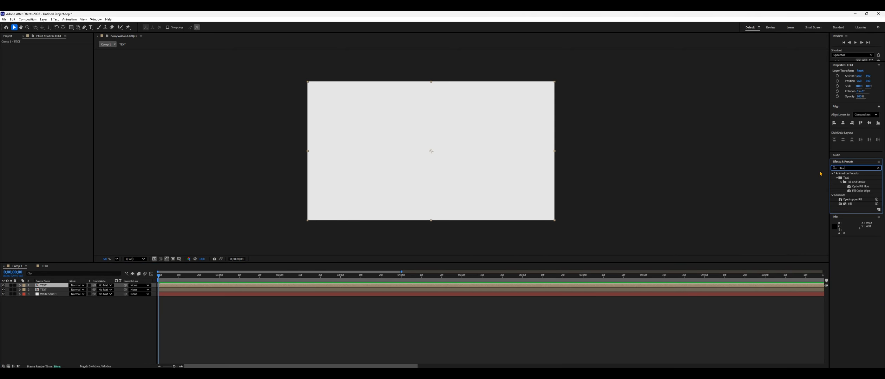
double_click(44, 290)
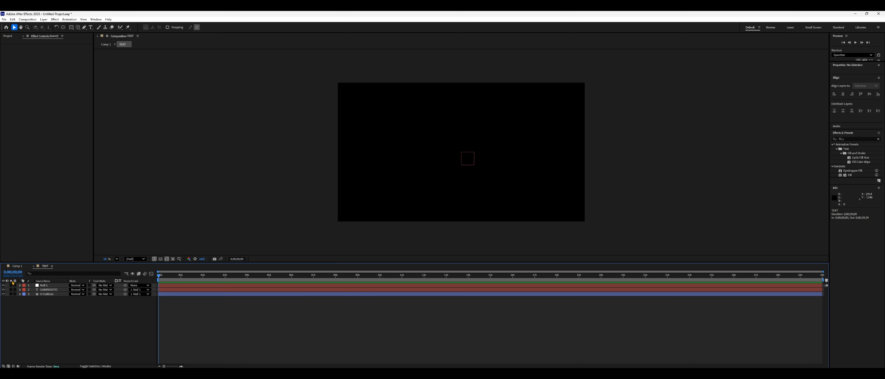
left_click(17, 266)
mouse_move(46, 294)
left_mouse_down()
mouse_move(43, 283)
mouse_move(48, 312)
mouse_move(53, 299)
left_mouse_up()
double_click(42, 291)
left_click(17, 267)
key("ctrl+c")
double_click(45, 290)
key("ctrl+v")
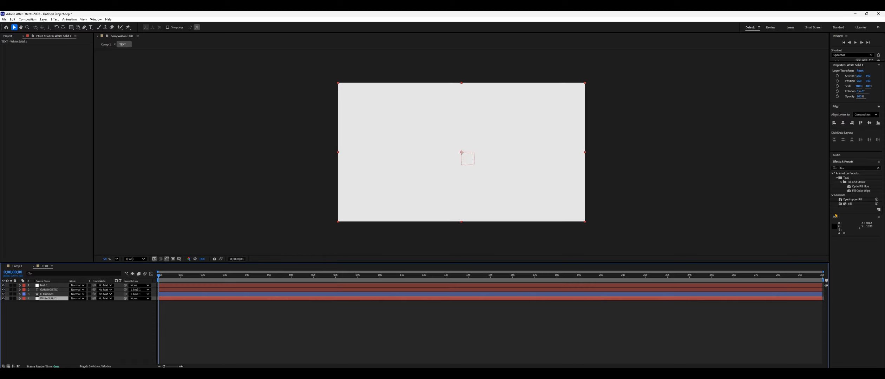
Step: Apply the Fill effect to the O Outlines layer and place its first Color keyframe at the third Path keyframe
left_click(53, 294)
key("u")
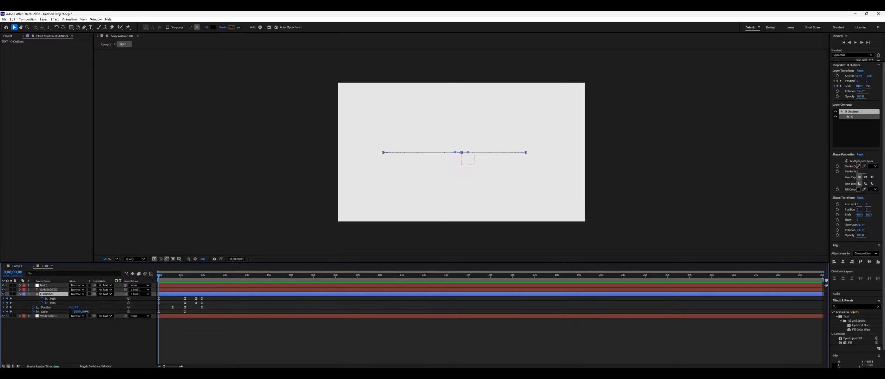
left_click_drag(850, 342, 53, 294)
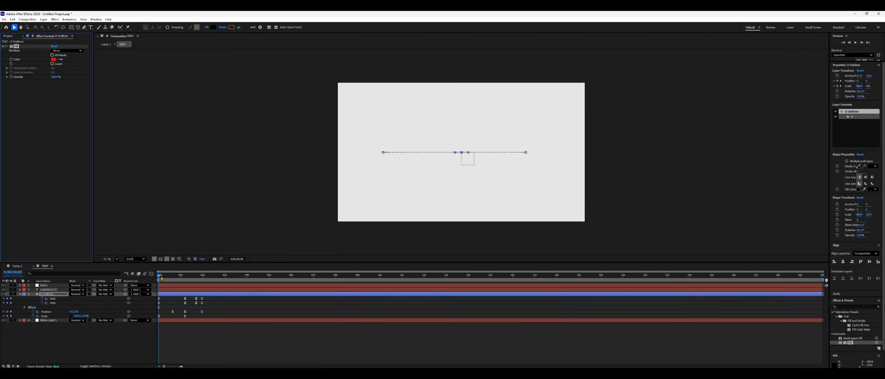
left_click_drag(161, 278, 203, 279)
left_click(10, 59)
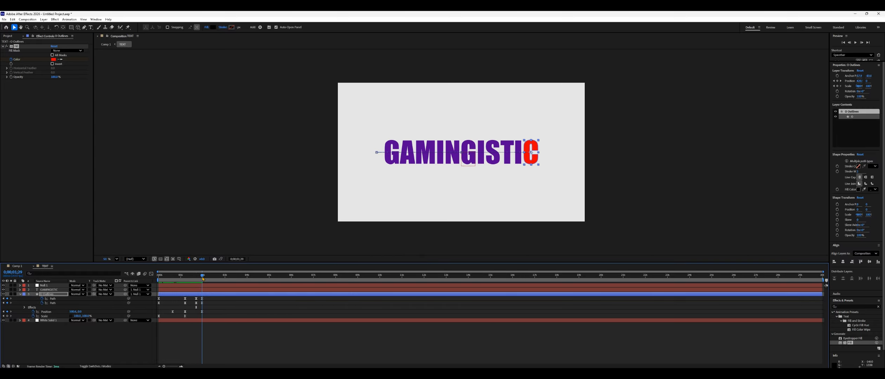
Step: At 0;00;01;29, sample the purple of the GAMINGISTIC text as the Fill color and play the animation
left_click(60, 59)
left_click(389, 152)
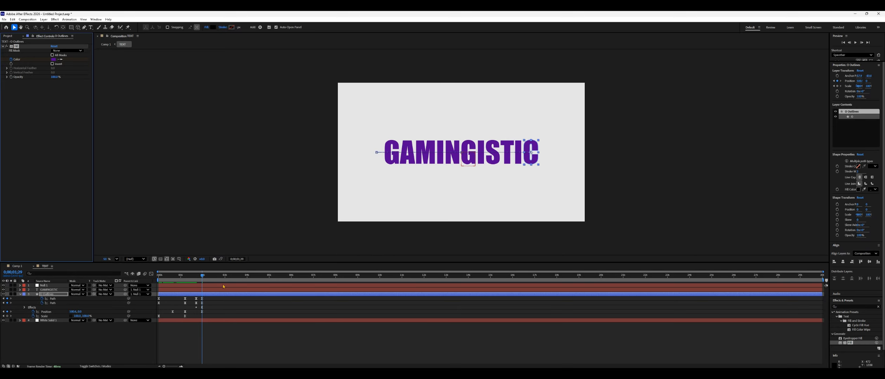
key("space")
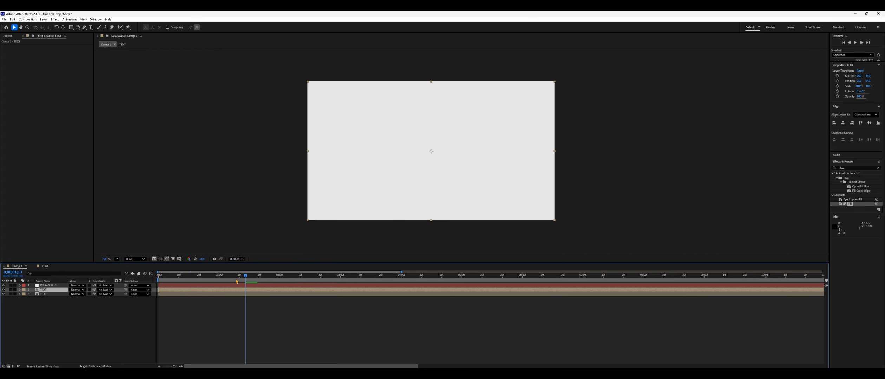
Step: Move White Solid 1 beneath both TEXT layers in Comp 1 and play the animation from the start
key("space")
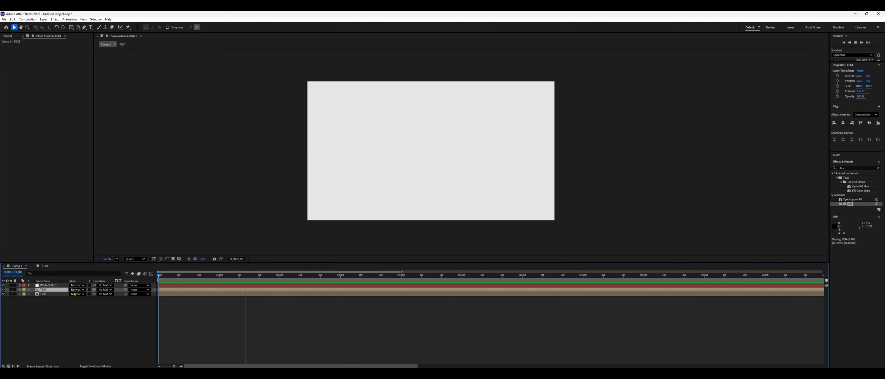
key("space")
left_click_drag(49, 286, 51, 297)
left_click_drag(281, 276, 158, 275)
key("space")
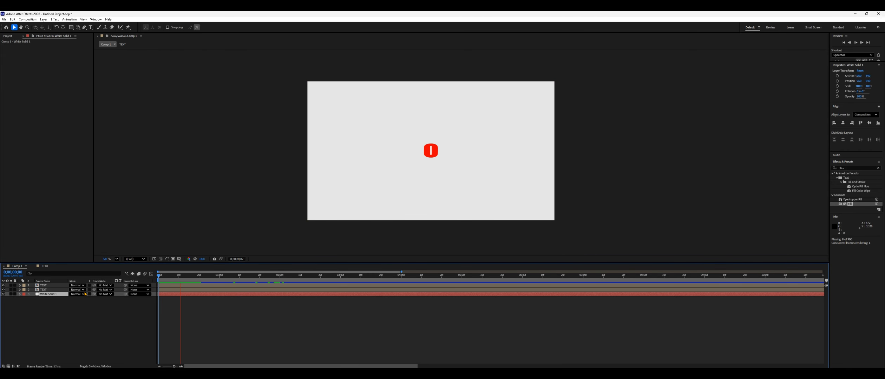